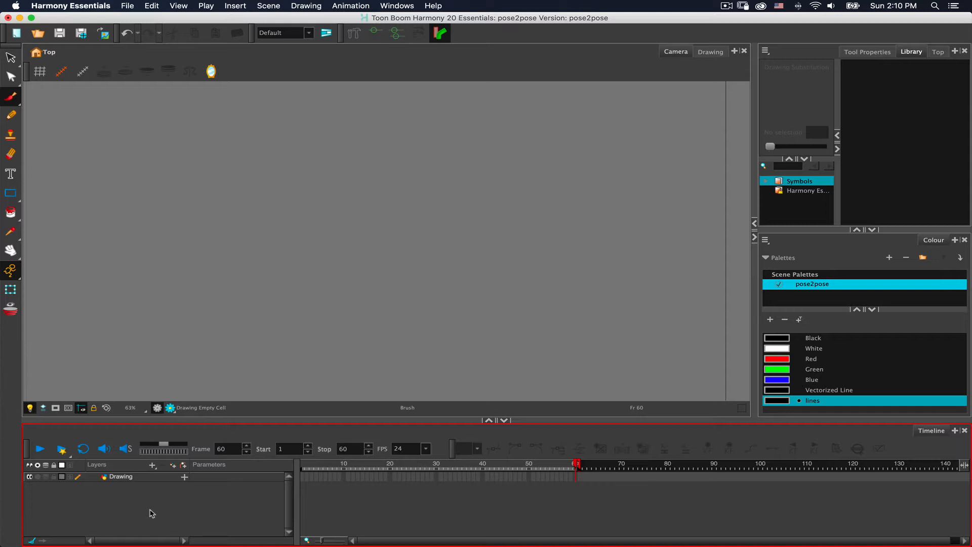
click(152, 466)
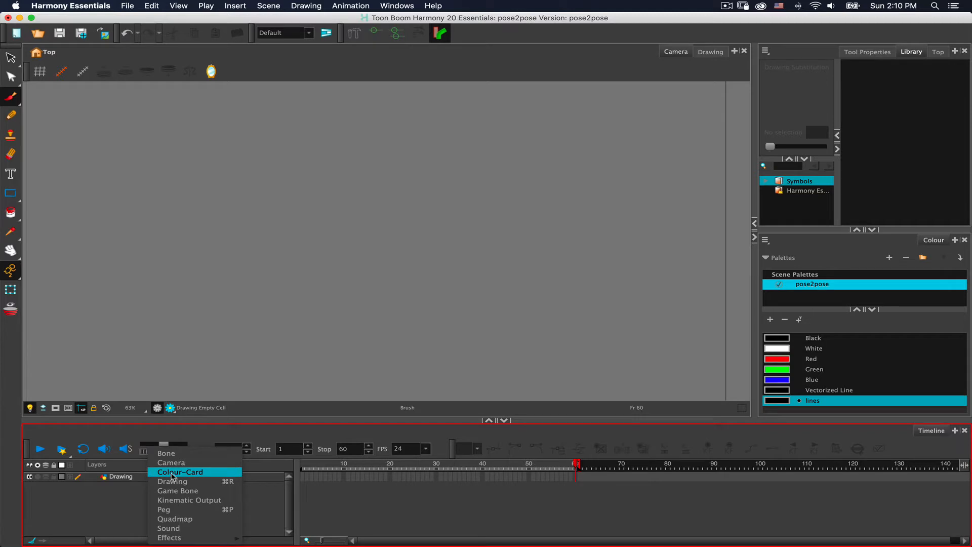
click(88, 505)
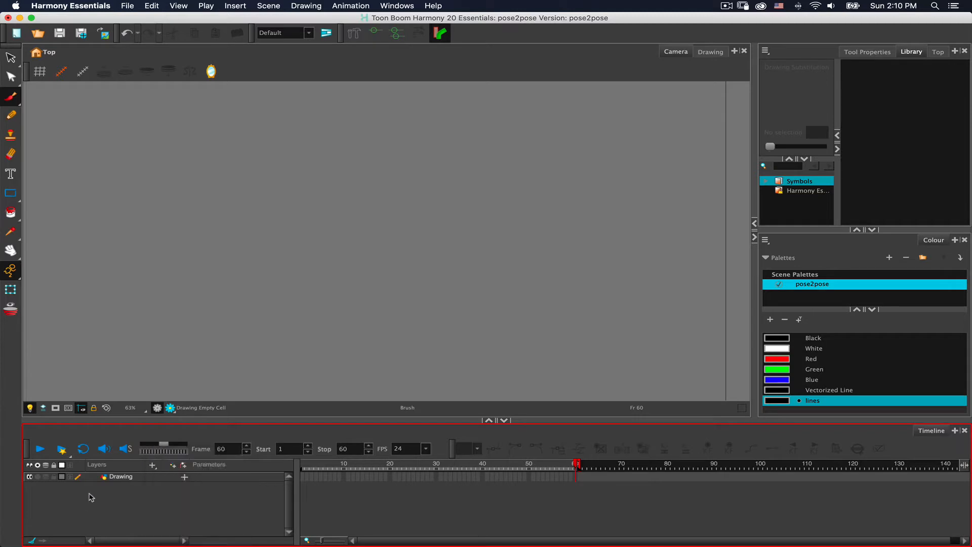
click(152, 466)
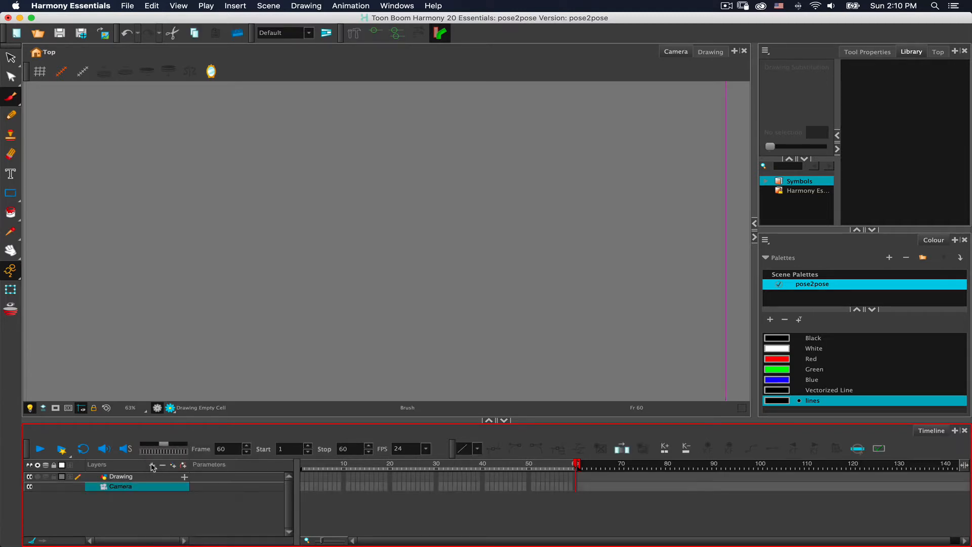
key(super+z)
Add a Colour-Card layer beneath the artwork as a white background and select the Drawing layer.
click(152, 466)
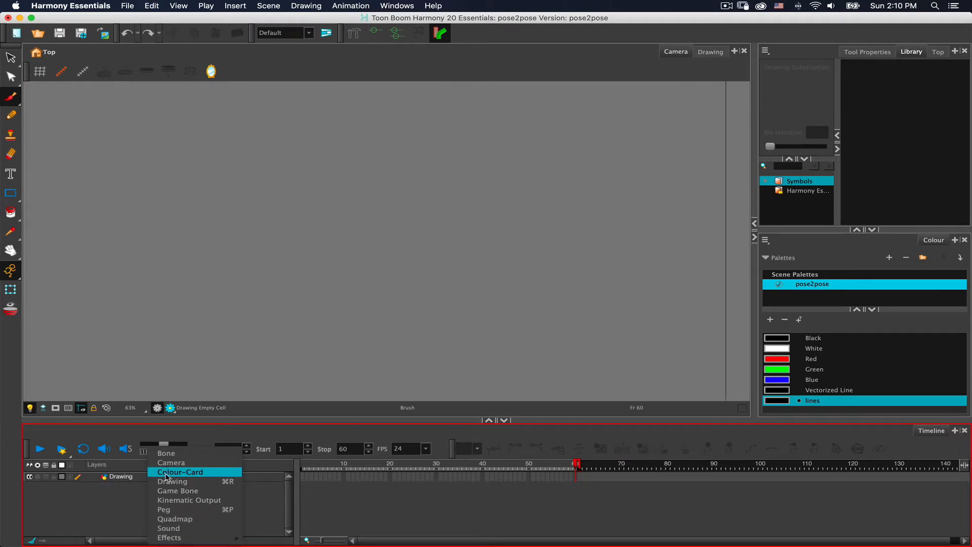
click(167, 472)
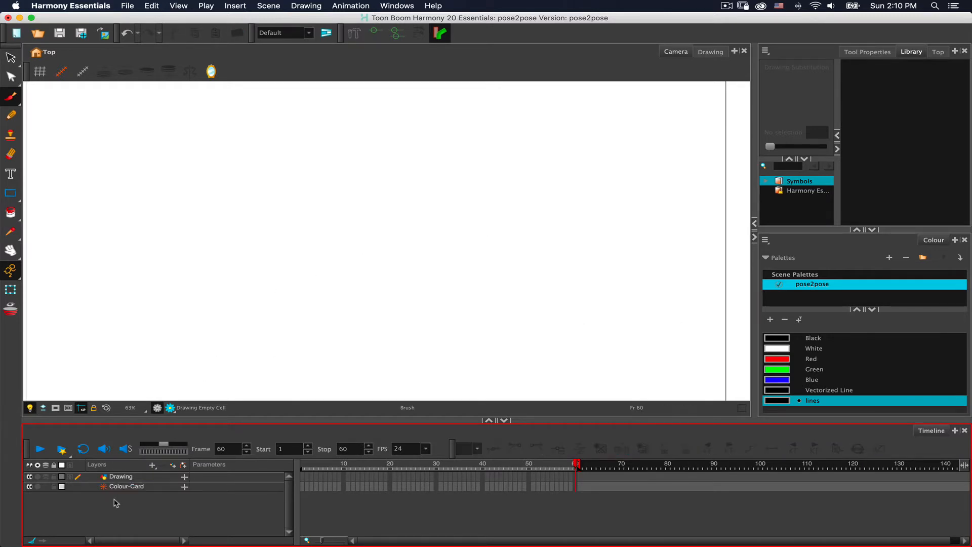
click(118, 477)
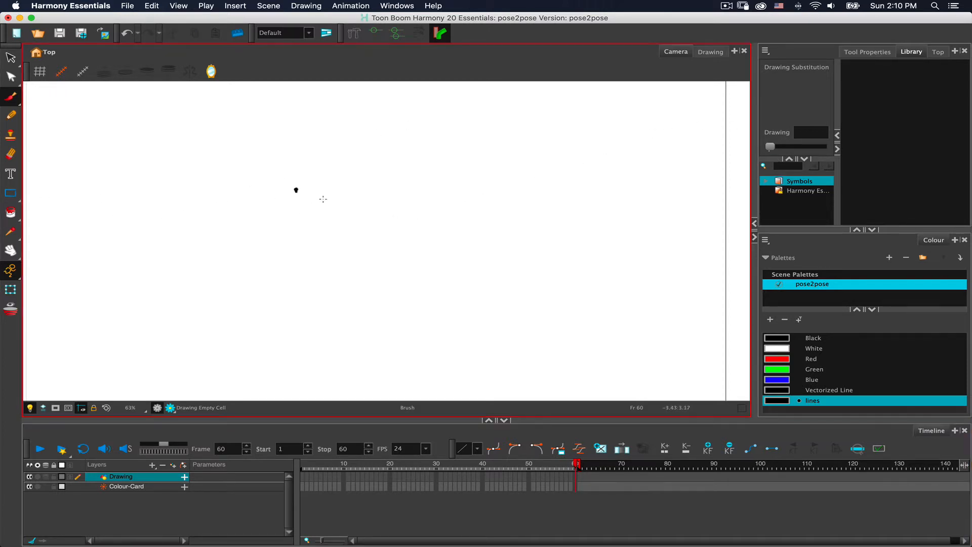
Paint test scribbles in several brush thicknesses on frame 60, clear them all and dab a single dot.
mouse_move(295, 189)
mouse_down()
mouse_move(393, 218)
mouse_move(400, 243)
mouse_up()
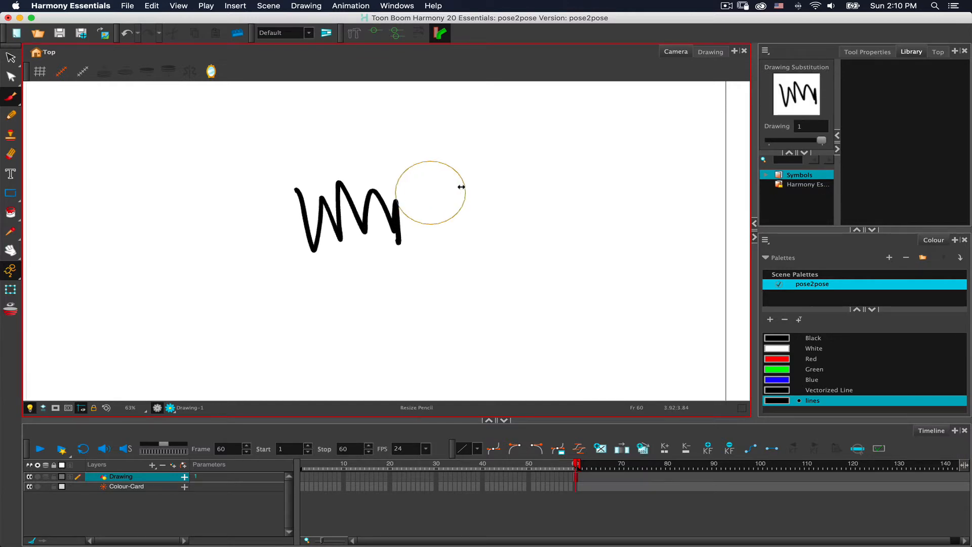
mouse_move(465, 188)
mouse_down()
mouse_move(479, 206)
mouse_move(508, 213)
mouse_up()
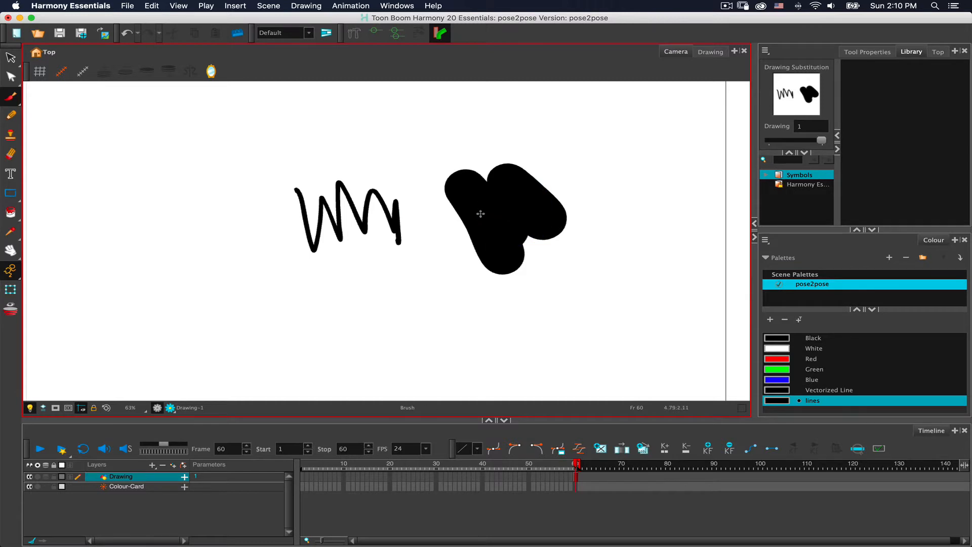
mouse_move(433, 230)
mouse_down()
mouse_move(397, 242)
mouse_move(412, 243)
mouse_move(419, 229)
mouse_move(400, 234)
mouse_move(440, 254)
mouse_move(449, 271)
mouse_move(373, 279)
mouse_move(354, 303)
mouse_up()
mouse_move(438, 274)
mouse_down()
mouse_move(457, 299)
mouse_move(509, 296)
mouse_move(530, 277)
mouse_up()
mouse_move(567, 238)
mouse_down()
mouse_move(582, 251)
mouse_move(578, 212)
mouse_move(443, 224)
mouse_move(328, 273)
mouse_move(506, 293)
mouse_move(532, 227)
mouse_move(446, 181)
mouse_move(391, 178)
mouse_move(338, 216)
mouse_move(340, 207)
mouse_move(448, 264)
mouse_move(458, 230)
mouse_up()
key(super+a)
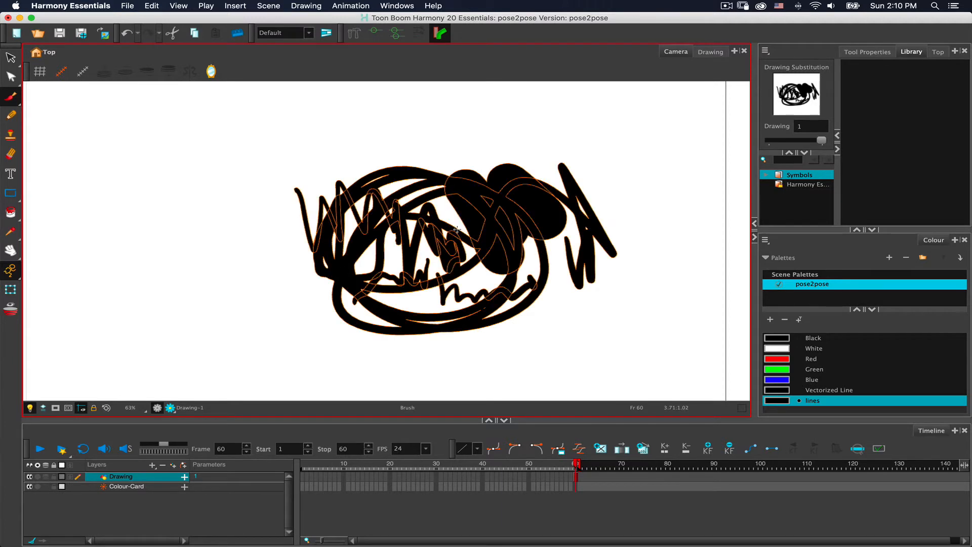
key(Delete)
click(457, 229)
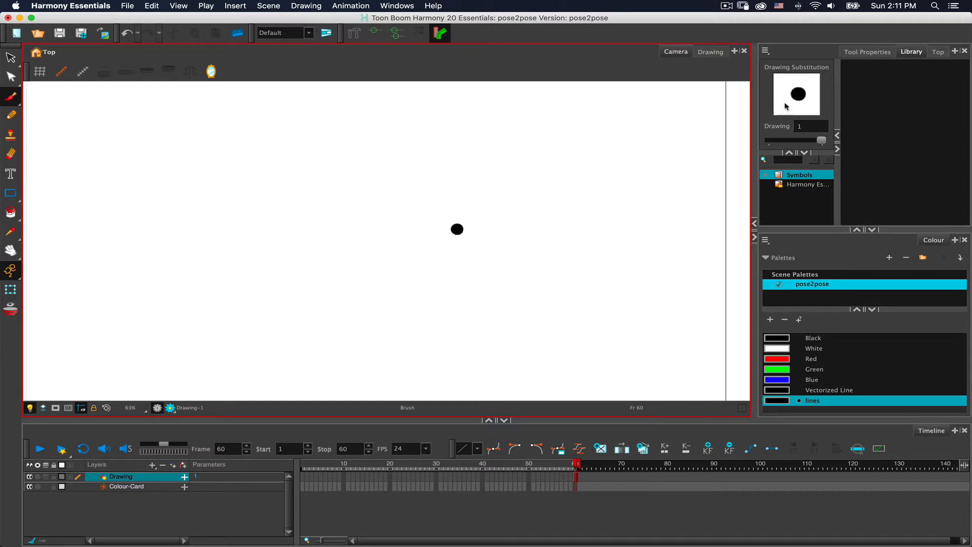
Show the tool properties, delete the black dot with a lasso selection and return to the Brush tool.
click(867, 51)
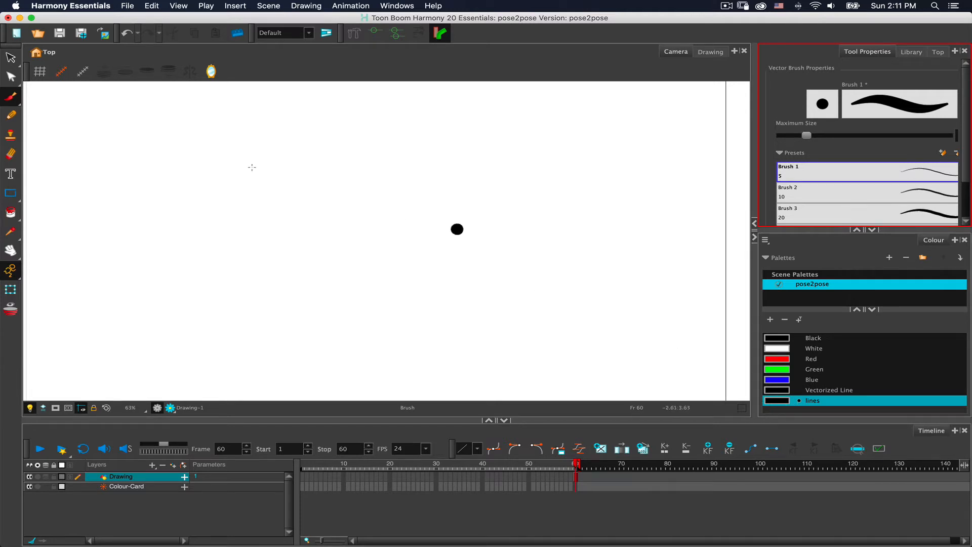
click(10, 59)
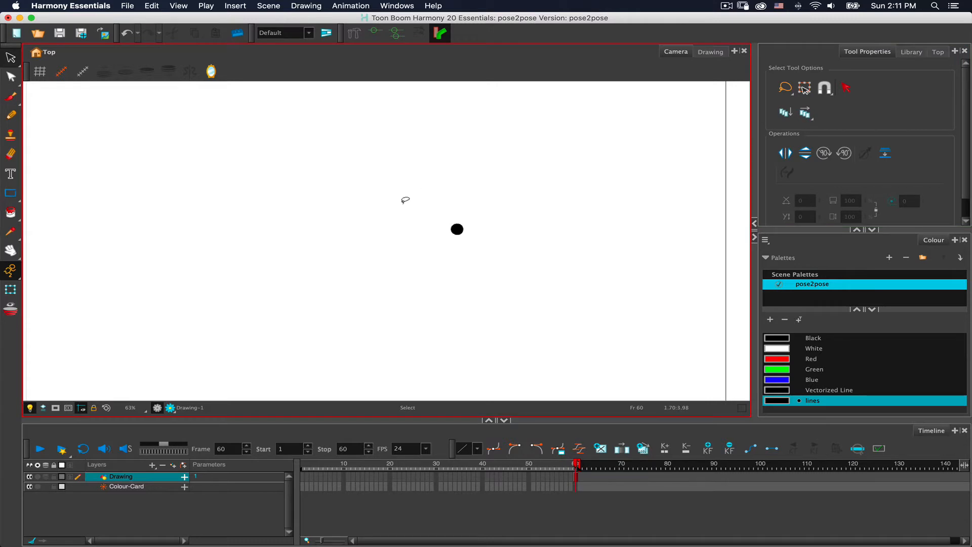
mouse_move(423, 222)
mouse_down()
mouse_move(419, 258)
mouse_move(500, 238)
mouse_move(399, 215)
mouse_up()
key(Delete)
key(alt+b)
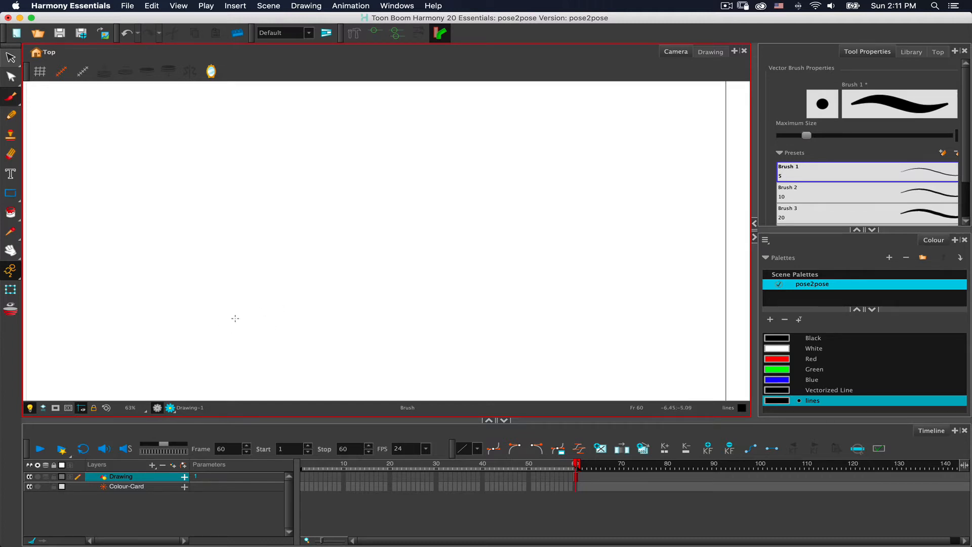
On frame 1, sketch sample outlines: a rounded blob, a tall oval, a thin upright strip, a teardrop over the blob and a flat ellipse.
click(303, 465)
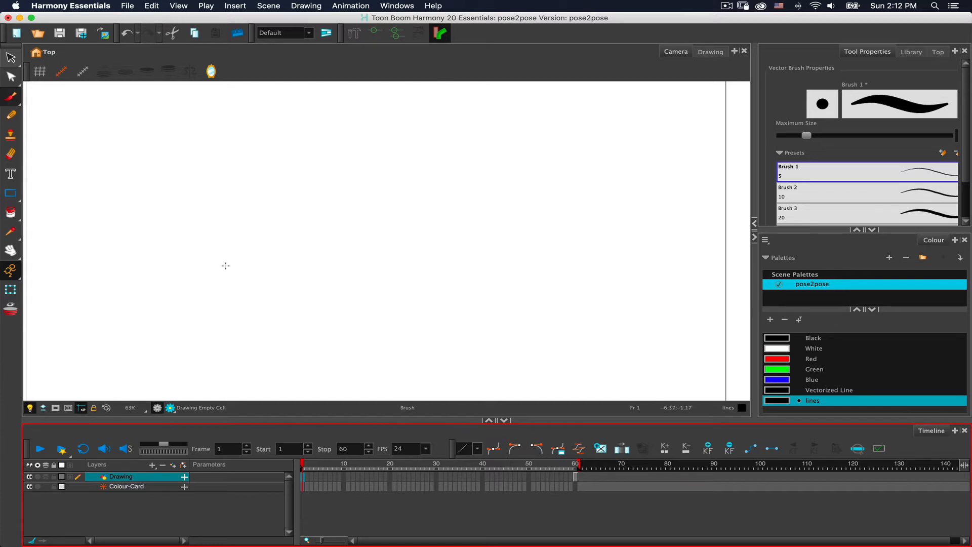
mouse_move(237, 240)
mouse_down()
mouse_move(226, 307)
mouse_move(188, 282)
mouse_move(189, 238)
mouse_move(238, 239)
mouse_up()
mouse_move(299, 292)
mouse_down()
mouse_move(276, 216)
mouse_move(280, 150)
mouse_move(327, 130)
mouse_move(362, 251)
mouse_move(354, 289)
mouse_move(302, 288)
mouse_up()
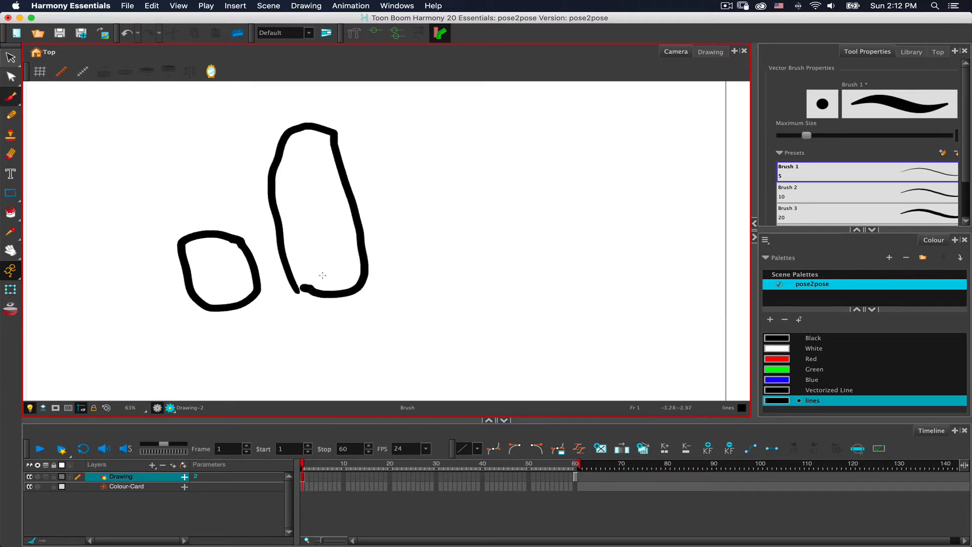
mouse_move(407, 281)
mouse_down()
mouse_move(393, 254)
mouse_move(391, 159)
mouse_move(423, 279)
mouse_move(403, 286)
mouse_up()
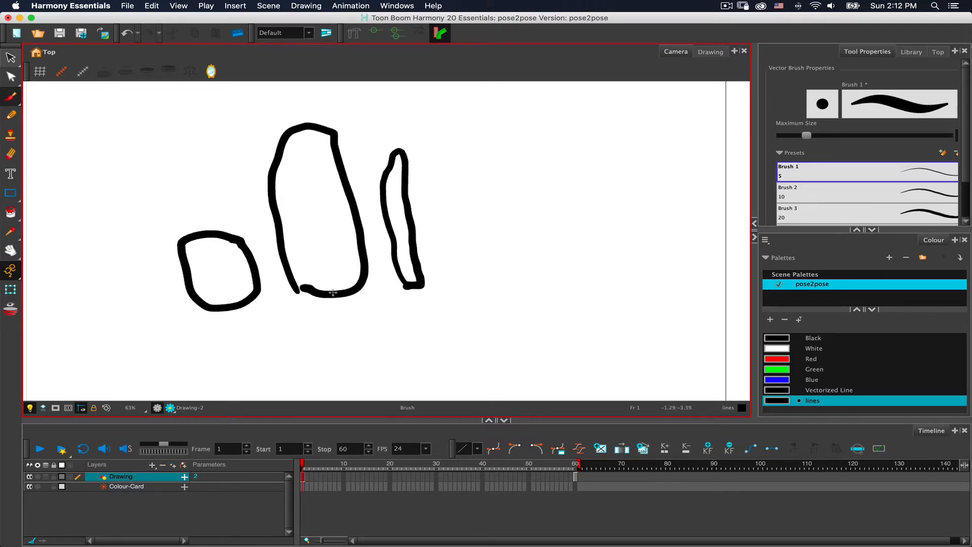
mouse_move(254, 292)
mouse_down()
mouse_move(230, 306)
mouse_move(225, 243)
mouse_move(195, 175)
mouse_move(196, 273)
mouse_move(219, 307)
mouse_move(234, 304)
mouse_up()
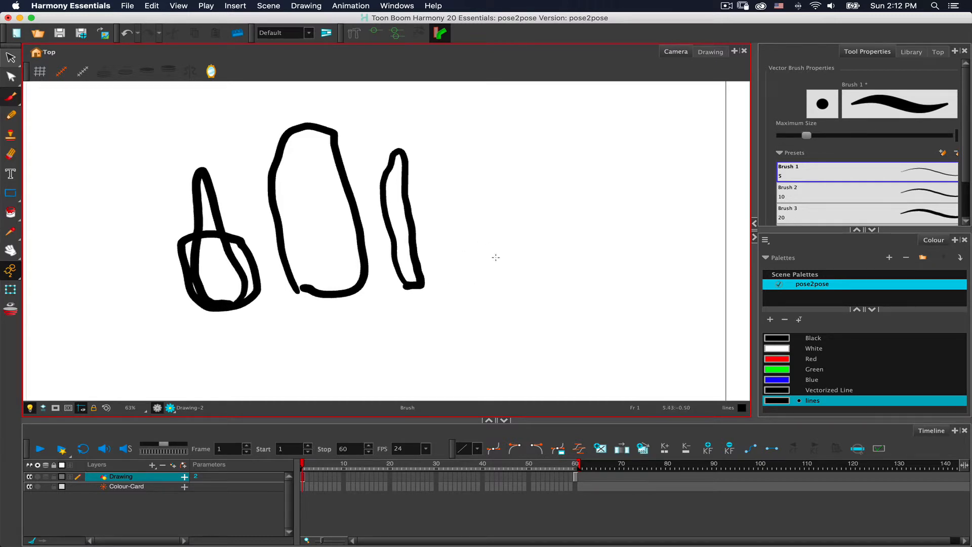
mouse_move(518, 241)
mouse_down()
mouse_move(458, 263)
mouse_move(480, 277)
mouse_move(570, 274)
mouse_move(611, 270)
mouse_move(617, 255)
mouse_move(505, 247)
mouse_up()
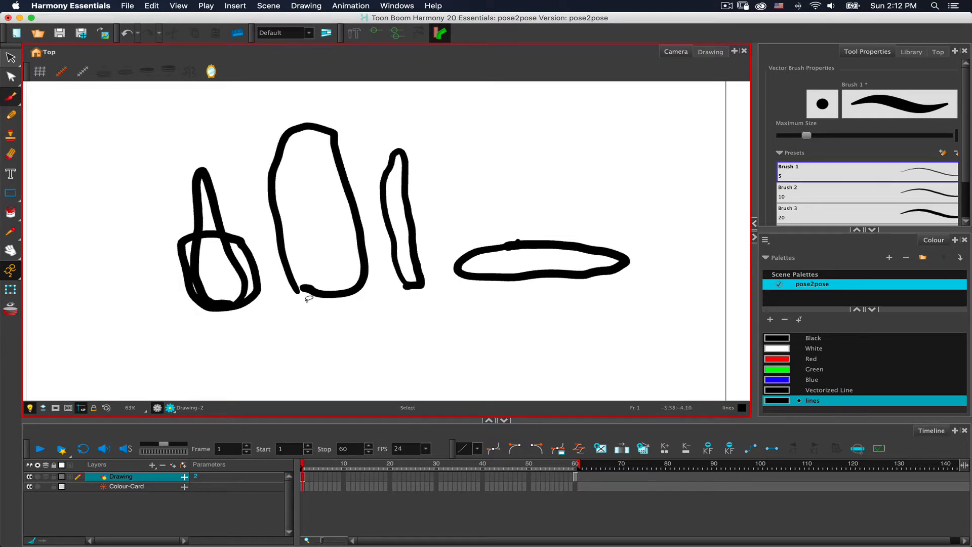
Clear the sample outlines from frame 1 and draw a pillow-like shape with four protruding corners in their place.
key(super+a)
key(Delete)
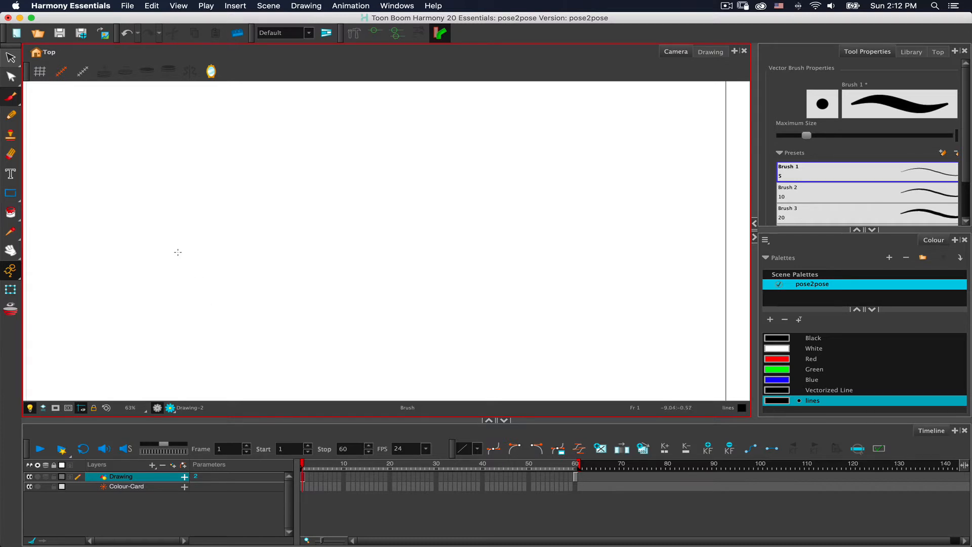
mouse_move(166, 242)
mouse_down()
mouse_move(161, 330)
mouse_move(307, 331)
mouse_move(315, 314)
mouse_move(295, 275)
mouse_move(304, 233)
mouse_move(290, 224)
mouse_move(172, 249)
mouse_up()
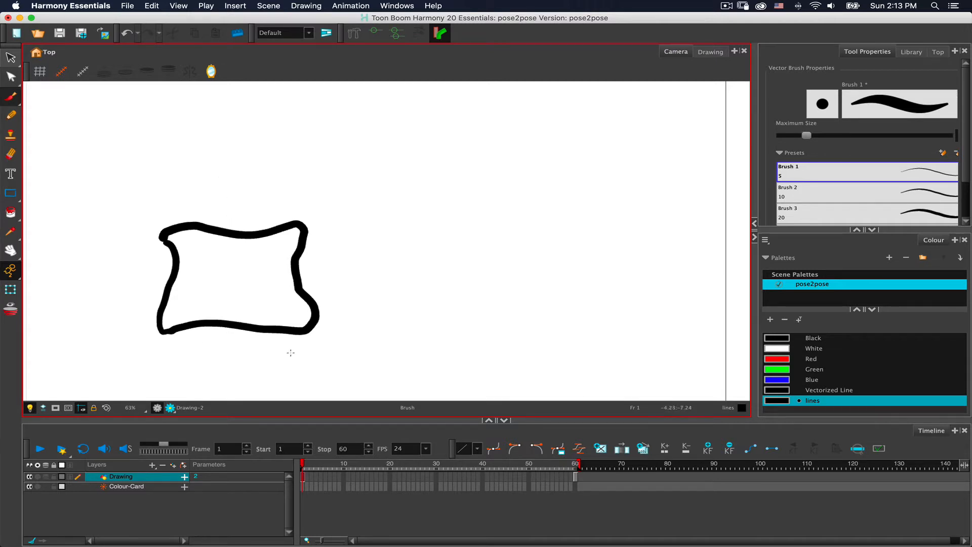
click(345, 478)
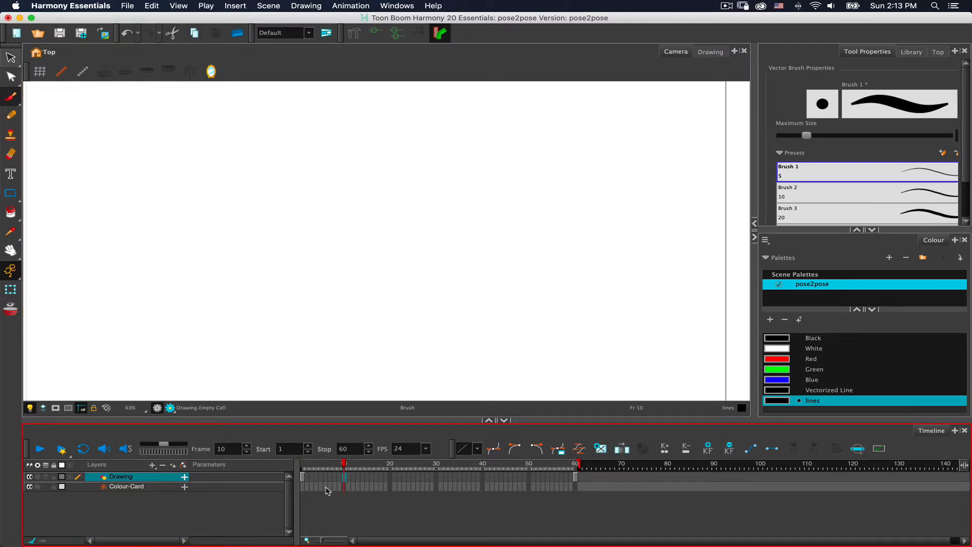
click(440, 479)
click(487, 475)
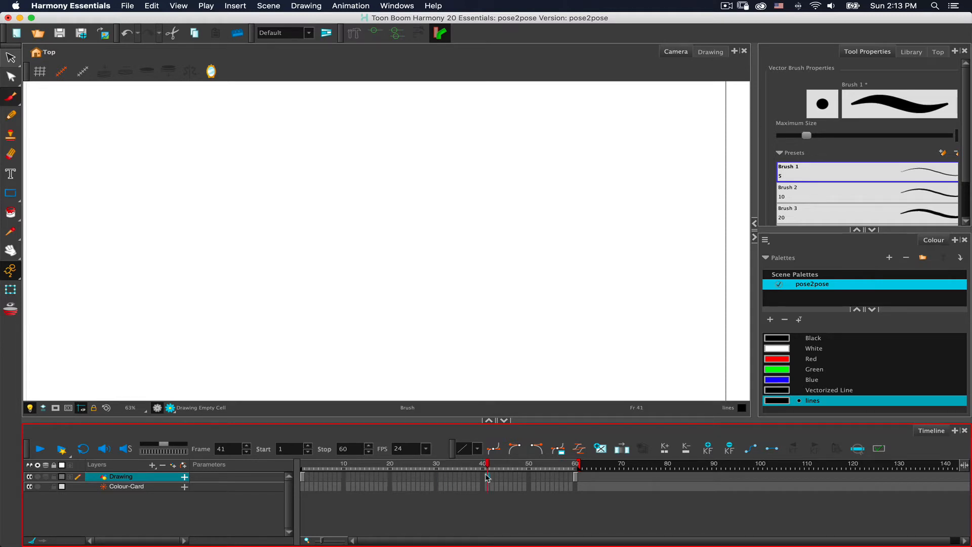
click(535, 477)
On frame 2, enable onion skin and draw the shape stretched upward to a narrow top, keeping its two lower corners in place.
click(308, 478)
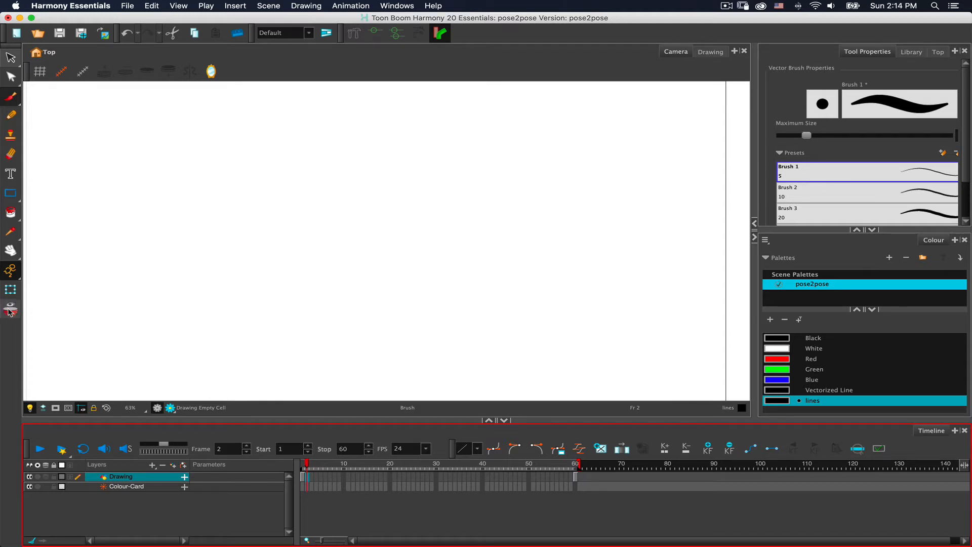
drag(162, 237, 224, 318)
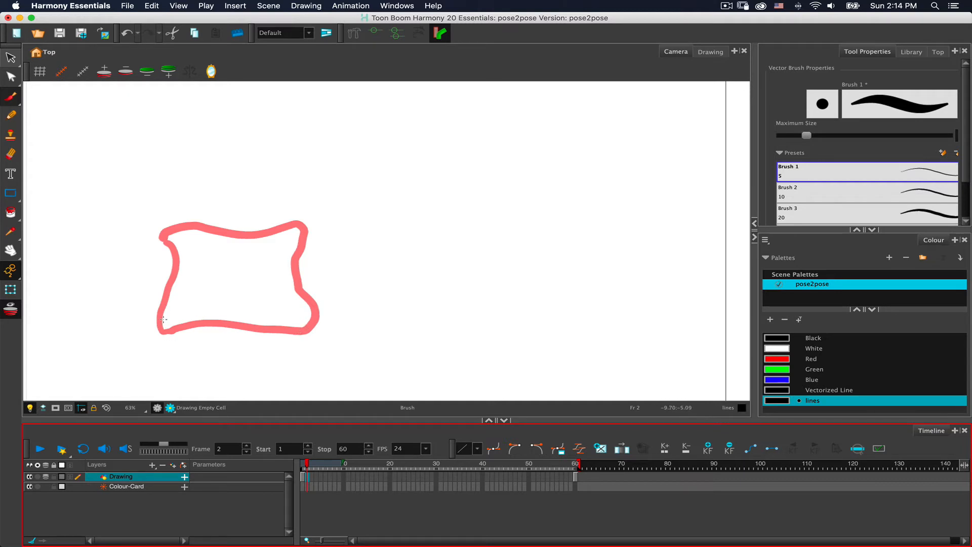
mouse_move(160, 317)
mouse_down()
mouse_move(160, 327)
mouse_move(163, 306)
mouse_move(161, 327)
mouse_move(181, 320)
mouse_up()
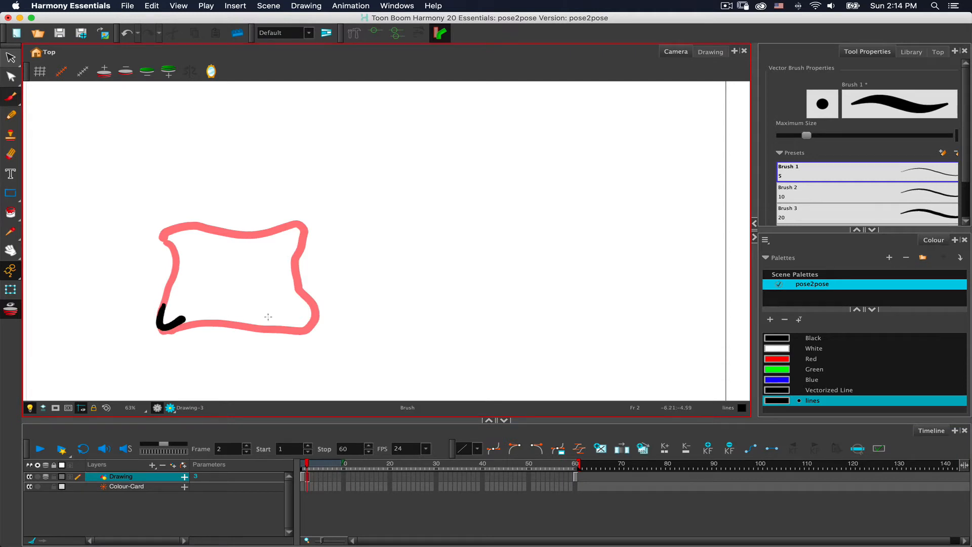
mouse_move(315, 313)
mouse_down()
mouse_move(313, 326)
mouse_move(288, 331)
mouse_move(235, 306)
mouse_move(174, 318)
mouse_move(169, 288)
mouse_move(191, 256)
mouse_move(203, 193)
mouse_up()
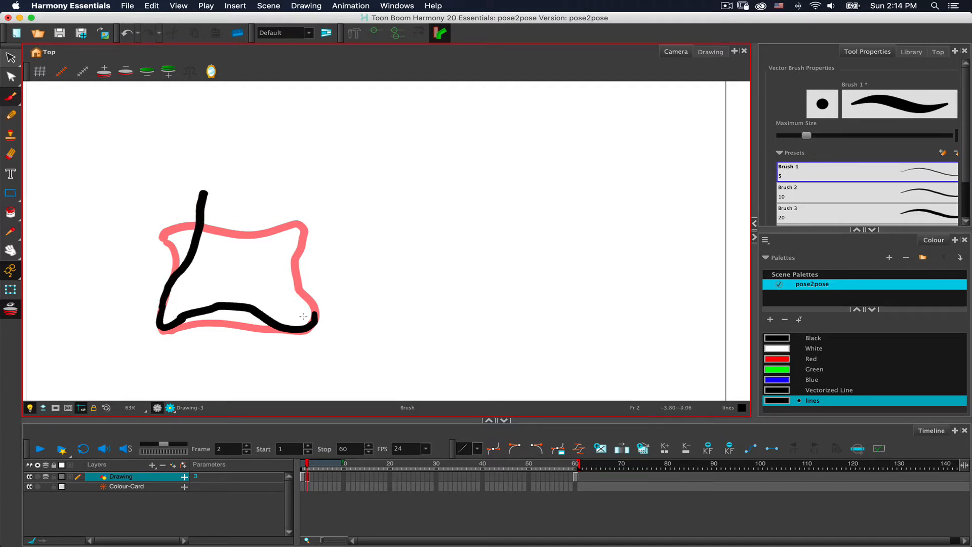
mouse_move(313, 317)
mouse_down()
mouse_move(270, 233)
mouse_move(264, 166)
mouse_move(201, 197)
mouse_up()
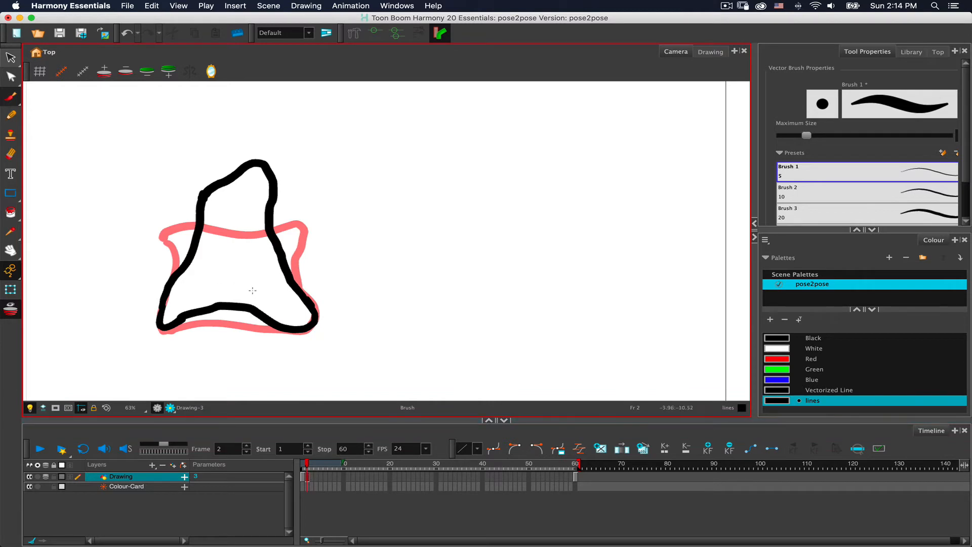
On frame 3, draw the shape squashed low and wide on the same base corners, with the top folding over its front.
click(310, 480)
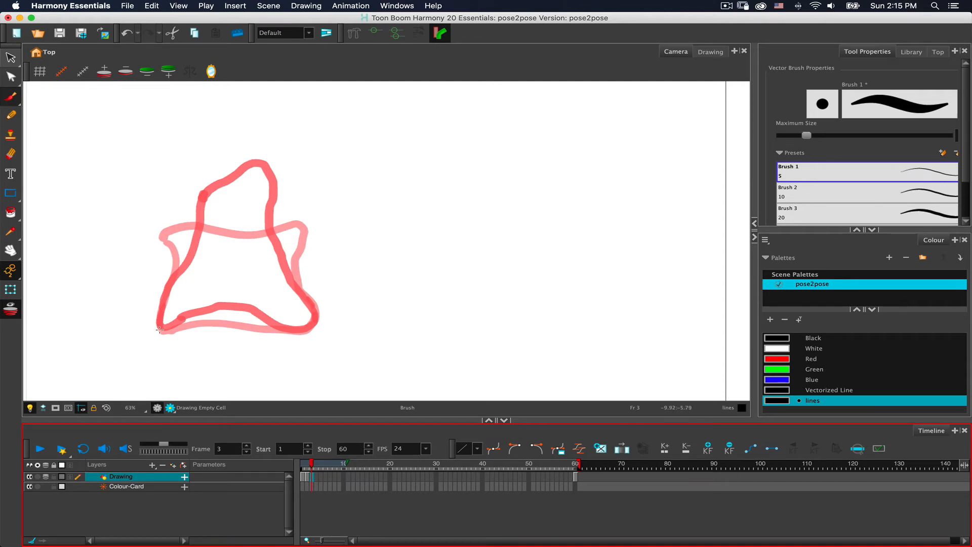
mouse_move(157, 316)
mouse_down()
mouse_move(232, 334)
mouse_move(306, 318)
mouse_move(288, 331)
mouse_move(306, 336)
mouse_move(325, 298)
mouse_move(311, 269)
mouse_up()
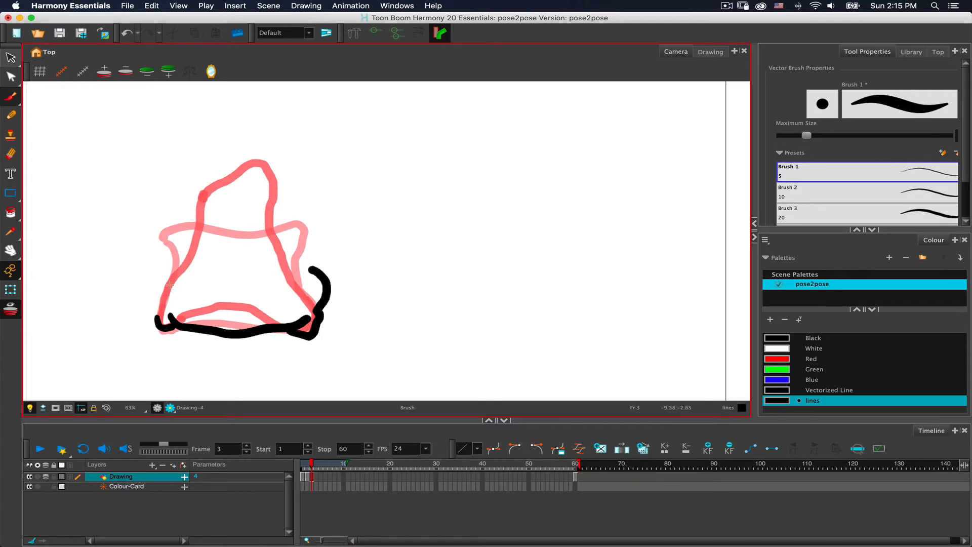
mouse_move(157, 318)
mouse_down()
mouse_move(167, 275)
mouse_move(222, 253)
mouse_move(263, 249)
mouse_move(307, 275)
mouse_move(250, 308)
mouse_move(202, 292)
mouse_up()
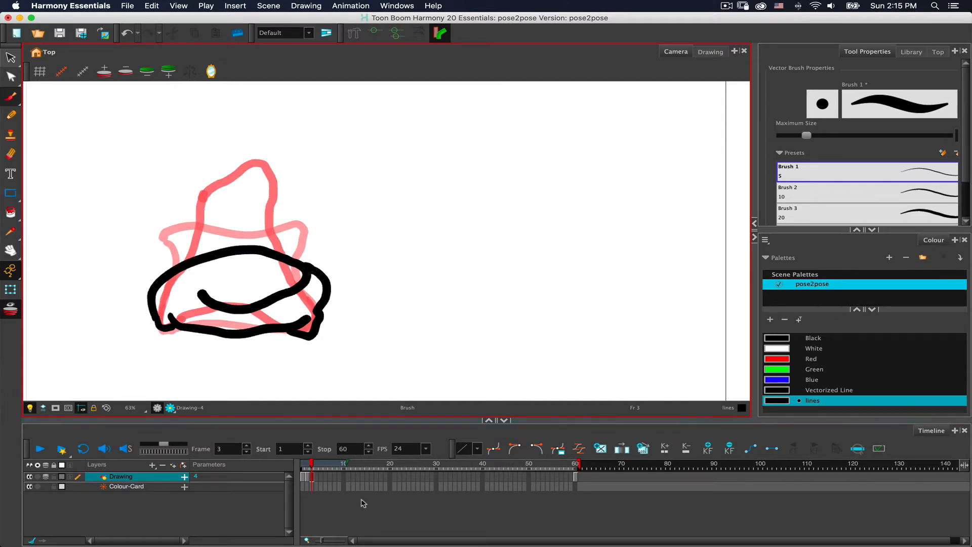
On frame 4, draw the shape flopped over to the right, starting from the previous pose's lower right corner.
click(316, 478)
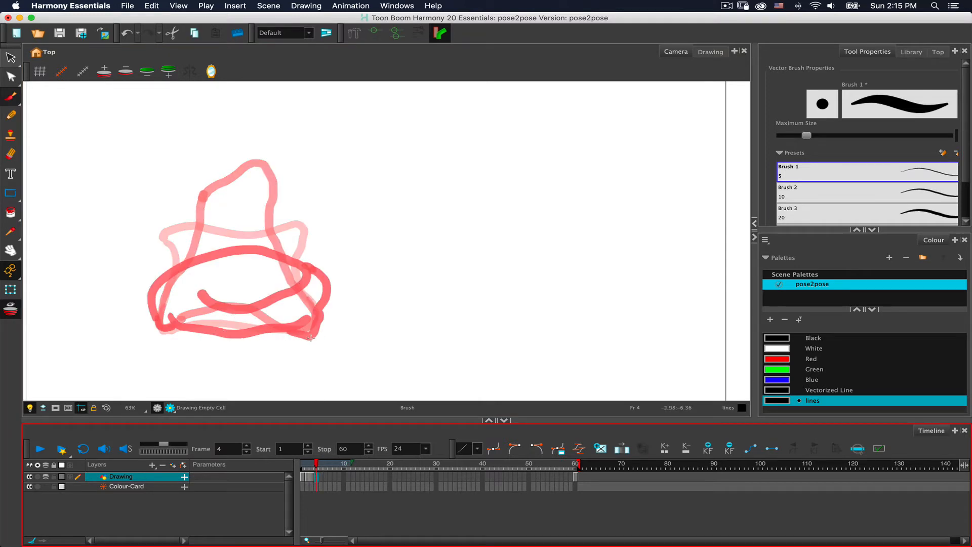
drag(312, 337, 446, 327)
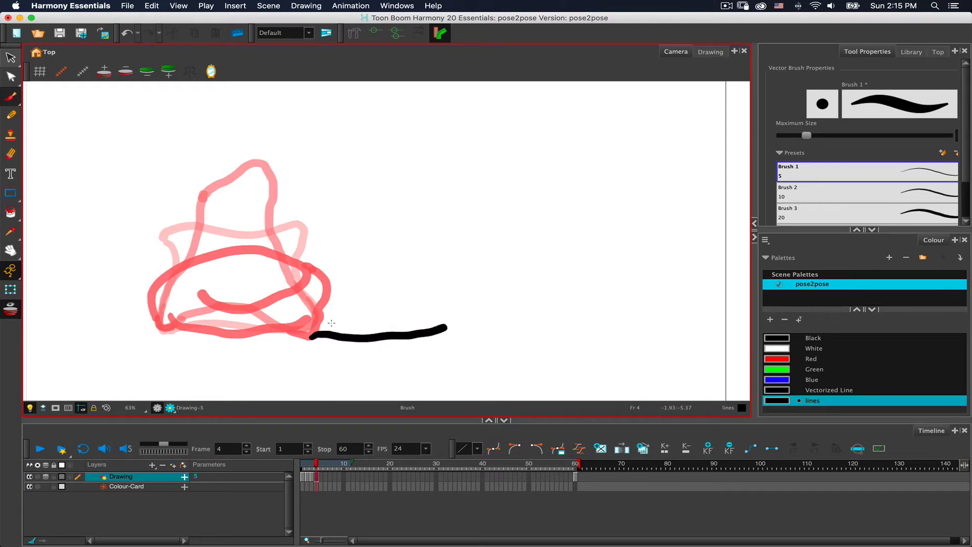
mouse_move(310, 337)
mouse_down()
mouse_move(307, 273)
mouse_move(318, 264)
mouse_move(477, 243)
mouse_move(484, 258)
mouse_move(445, 329)
mouse_up()
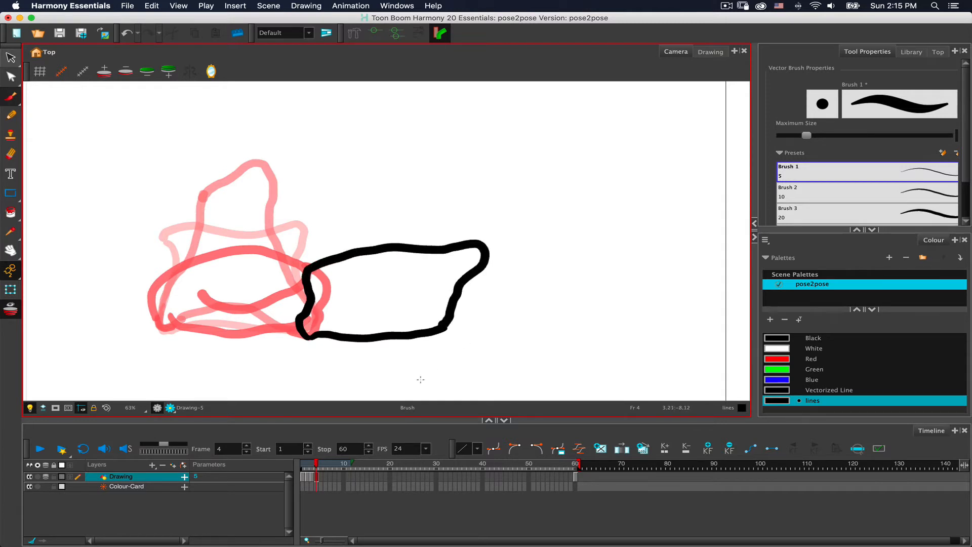
Try extending the frame 4 drawing's exposure over frame 5 and the following frames, and undo the extension.
click(321, 478)
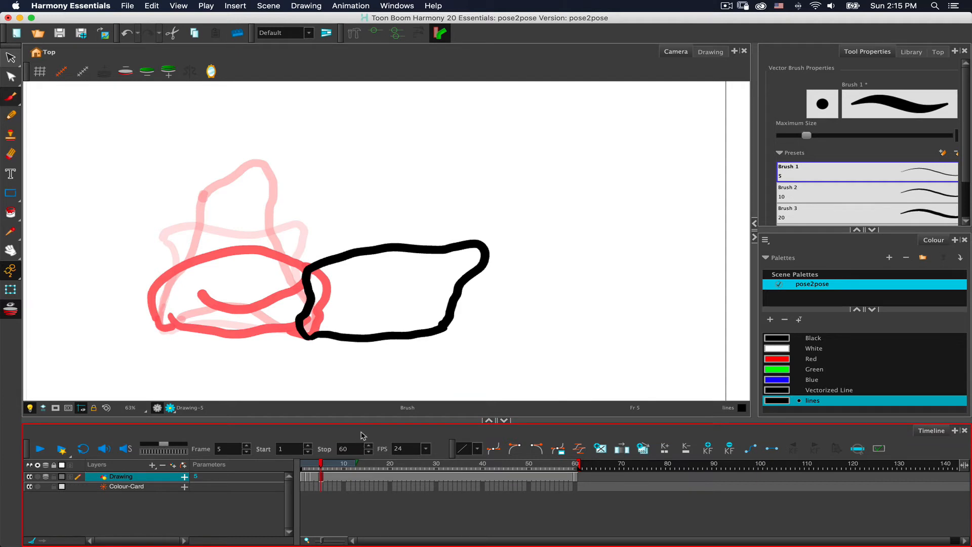
key(super+z)
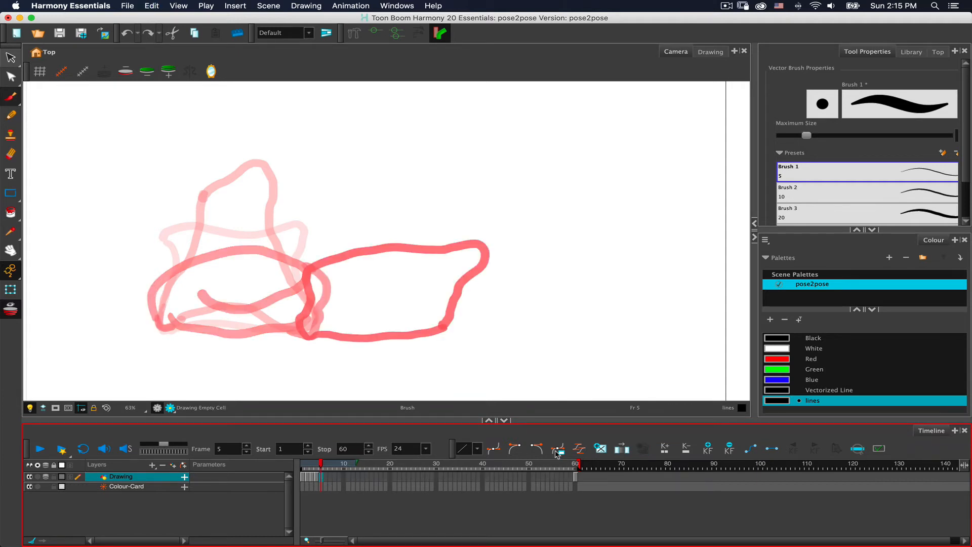
Delete the stray drawing at frame 60, and on frame 5 draw the settled pillow shape with four pointed corners over the flopped pose.
click(575, 477)
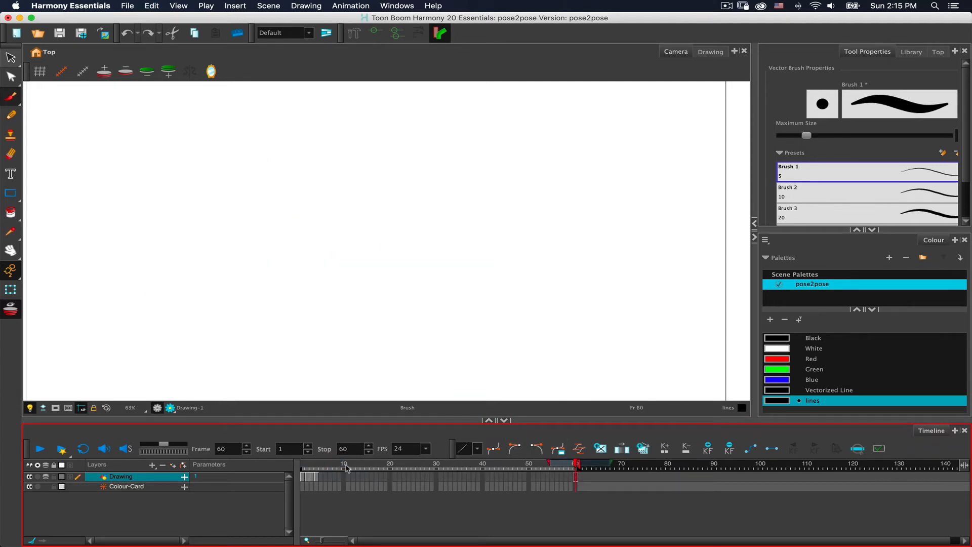
key(Delete)
click(320, 482)
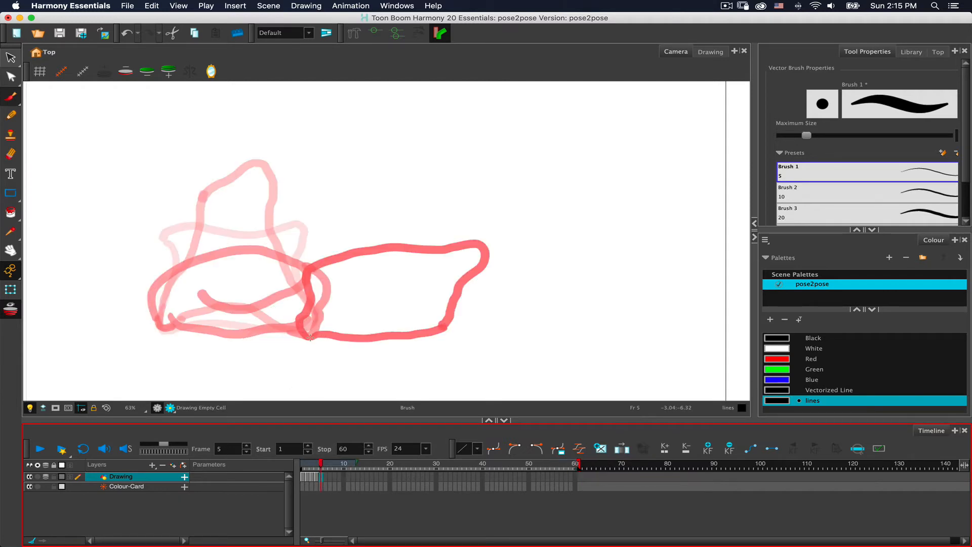
mouse_move(310, 336)
mouse_down()
mouse_move(319, 297)
mouse_move(326, 234)
mouse_move(399, 249)
mouse_move(496, 241)
mouse_move(494, 259)
mouse_move(465, 286)
mouse_move(466, 327)
mouse_move(380, 338)
mouse_move(307, 334)
mouse_up()
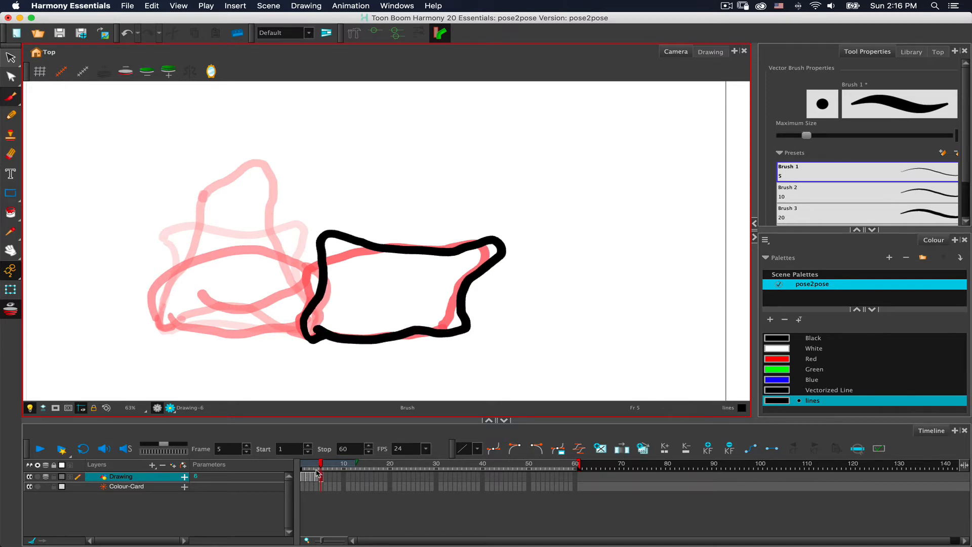
Move the four poses after the first one along the timeline to start at frame 11, and turn off onion skin.
drag(319, 474, 310, 473)
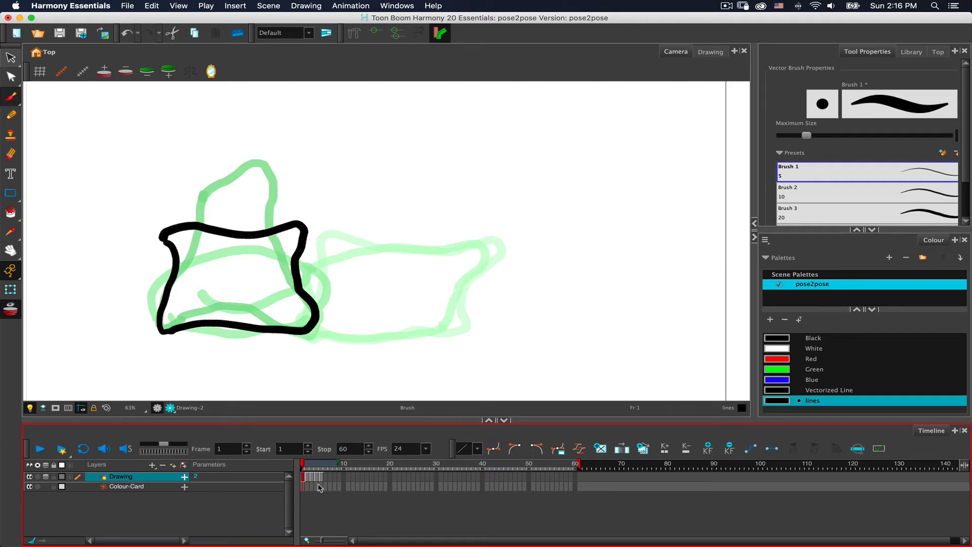
mouse_move(304, 465)
mouse_down()
mouse_move(321, 462)
mouse_move(299, 460)
mouse_up()
mouse_move(321, 478)
mouse_down()
mouse_move(306, 474)
mouse_move(349, 479)
mouse_up()
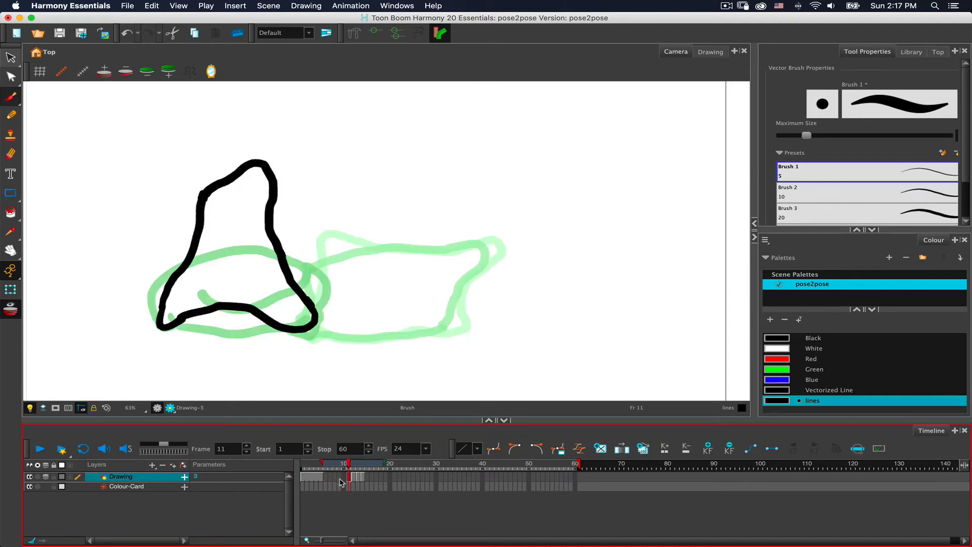
click(341, 503)
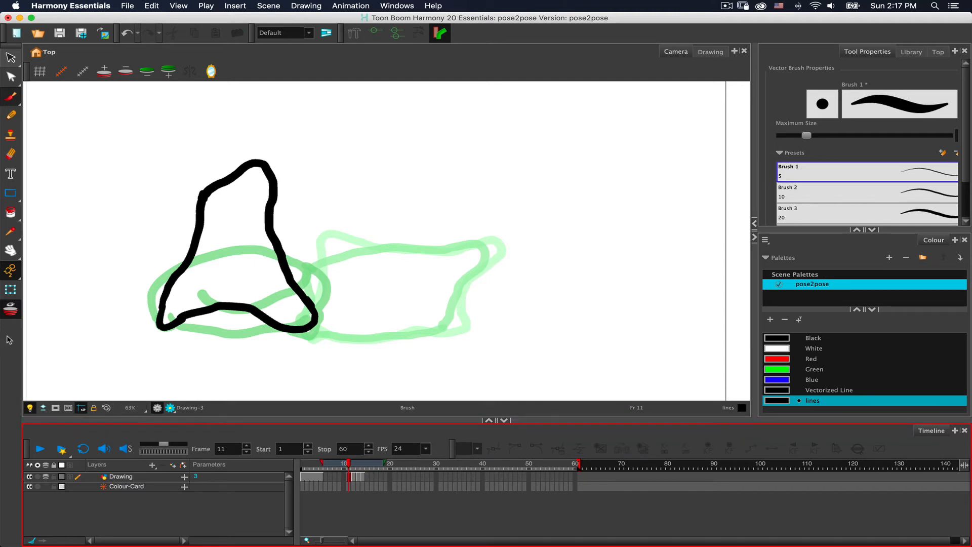
click(11, 309)
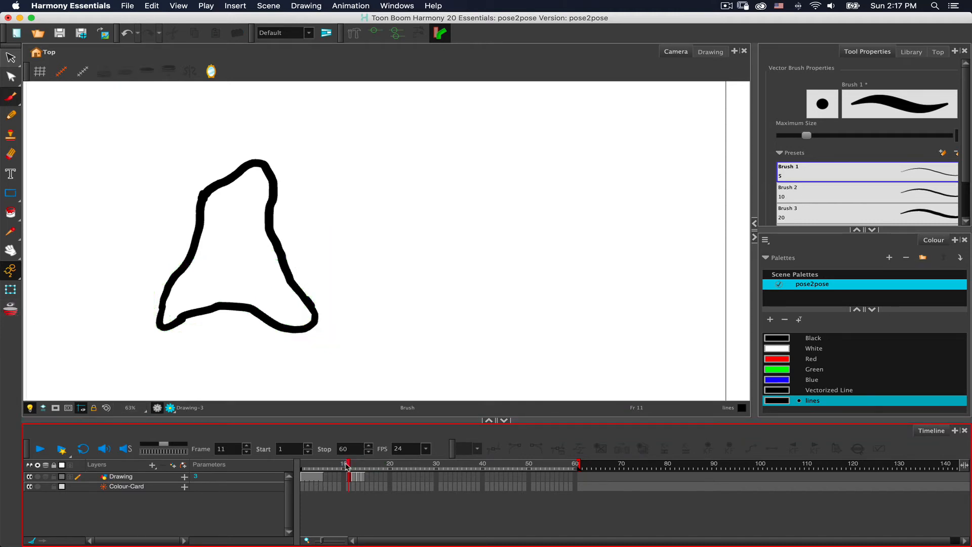
Extend the first pose's exposure through frame 10 to fill the empty gap before the stretched pose.
drag(304, 465, 325, 467)
click(344, 478)
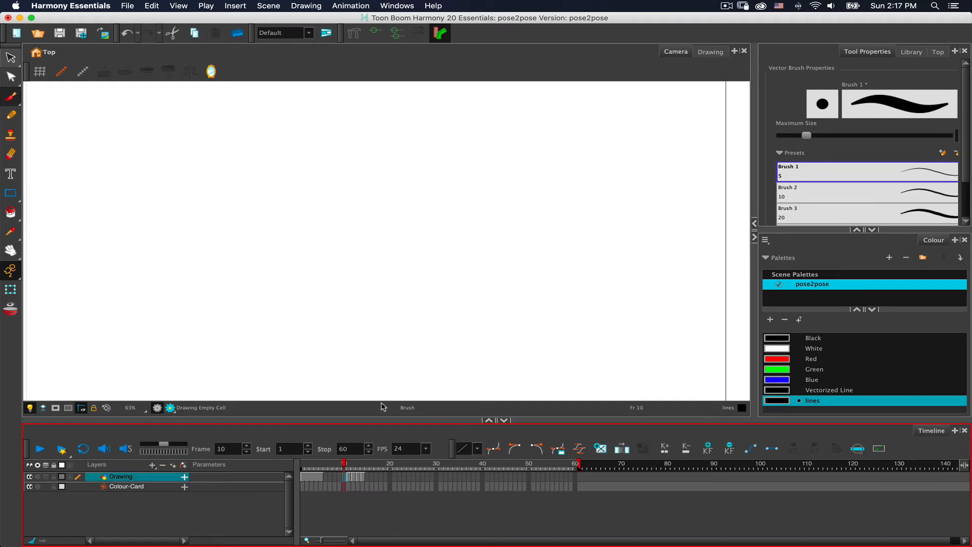
key(F5)
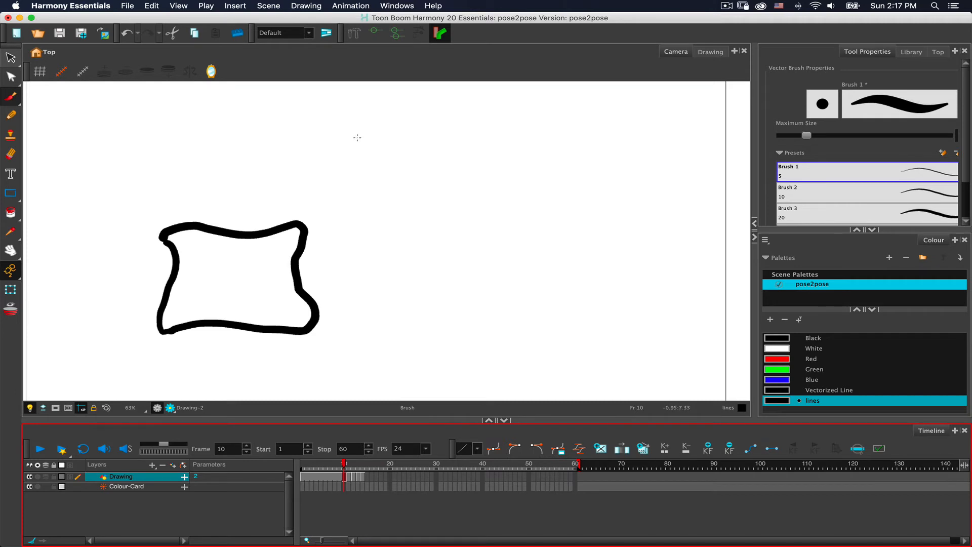
mouse_move(354, 127)
mouse_down()
mouse_move(364, 167)
mouse_move(366, 127)
mouse_move(395, 124)
mouse_move(403, 149)
mouse_move(440, 146)
mouse_move(400, 172)
mouse_up()
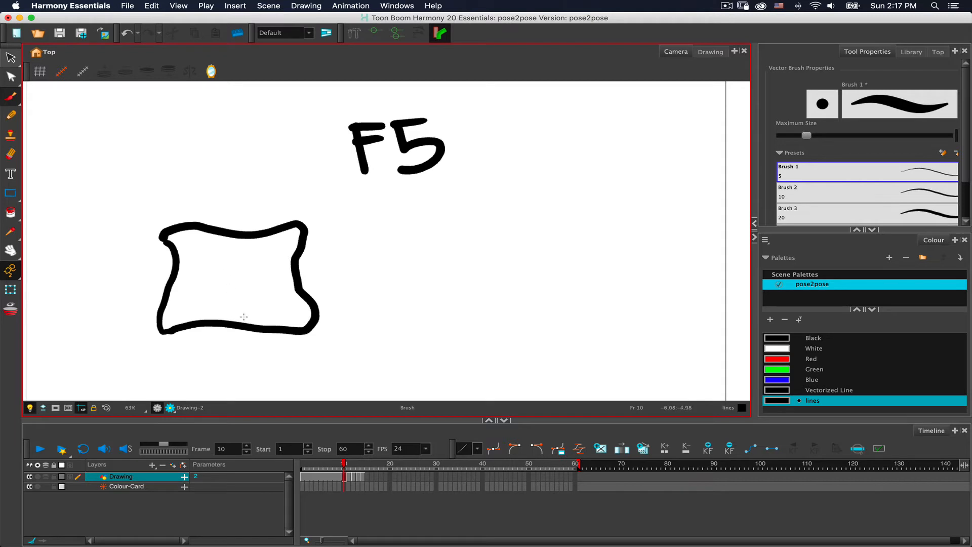
key(super+z)
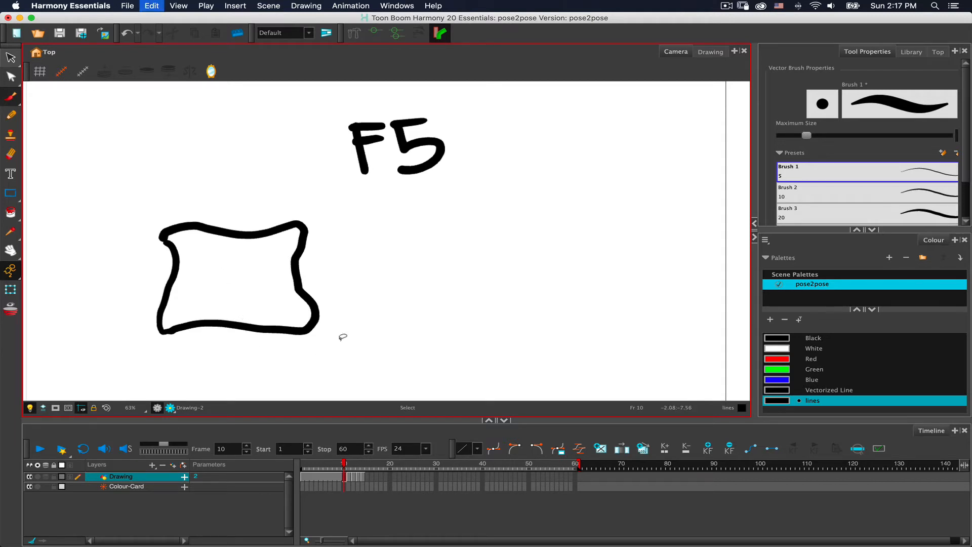
key(super+z)
key(super+z)
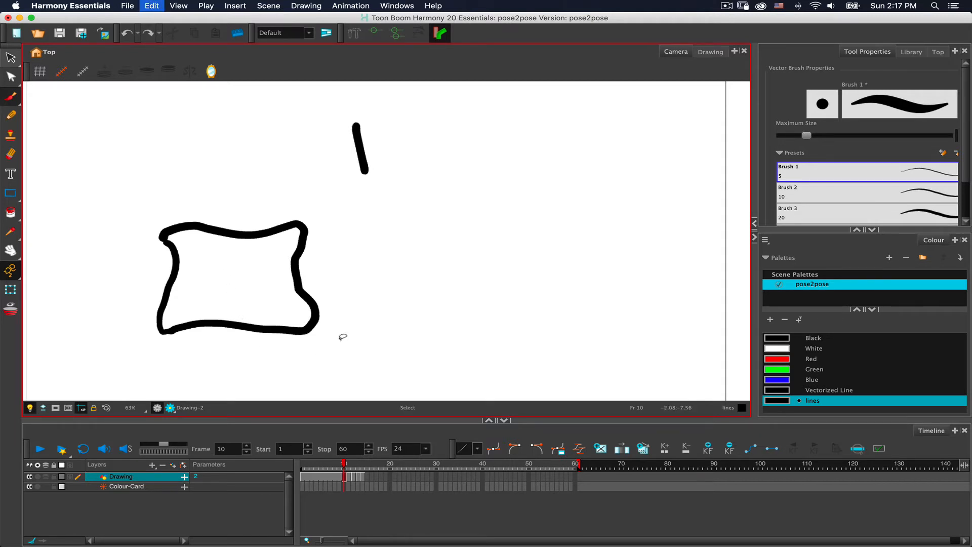
key(super+z)
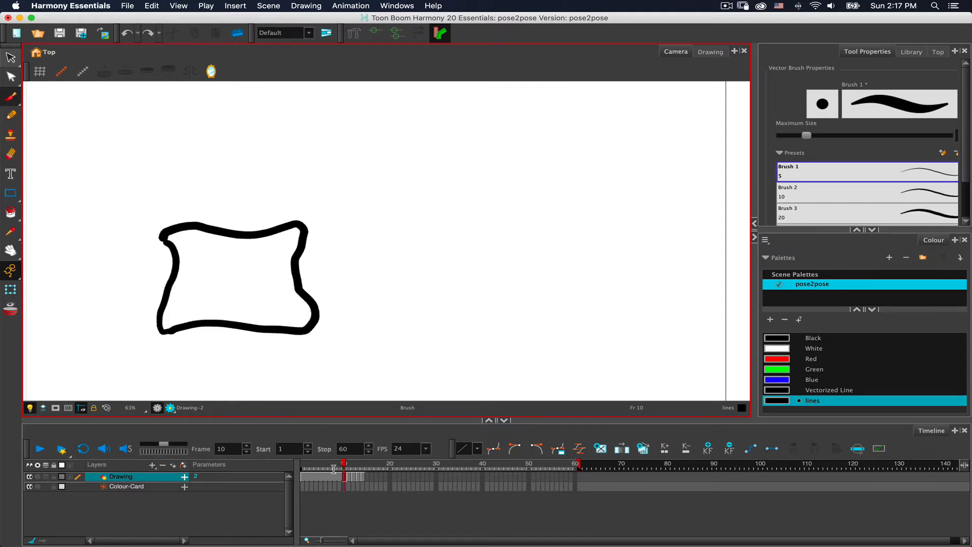
Hold the stretched pose through frame 14 with the squashed pose starting at frame 15, and shift the last two poses to start at frame 18.
mouse_move(344, 467)
mouse_down()
mouse_move(324, 467)
mouse_move(356, 480)
mouse_move(367, 479)
mouse_move(348, 471)
mouse_move(377, 472)
mouse_move(369, 473)
mouse_up()
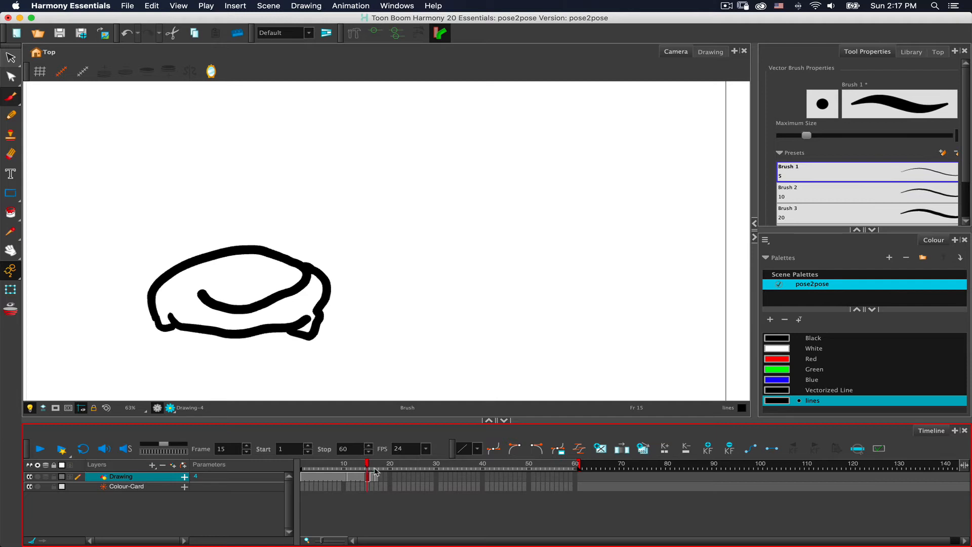
click(374, 474)
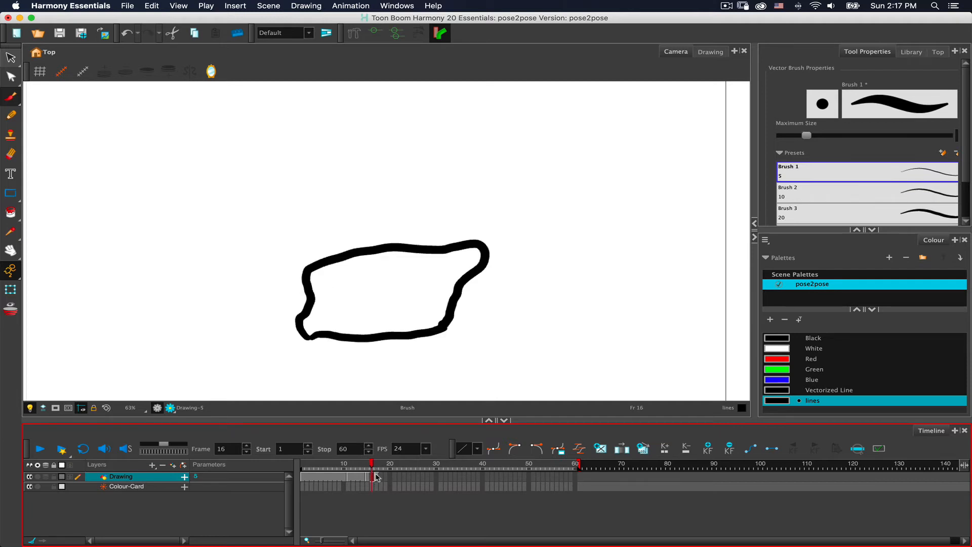
double_click(377, 478)
click(390, 478)
click(377, 479)
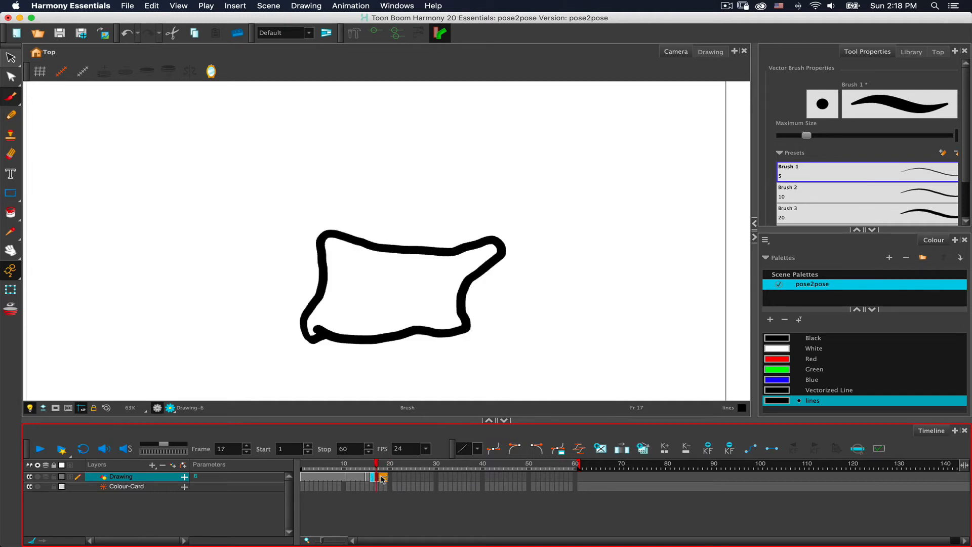
click(382, 479)
mouse_move(381, 465)
mouse_down()
mouse_move(361, 465)
mouse_move(382, 466)
mouse_up()
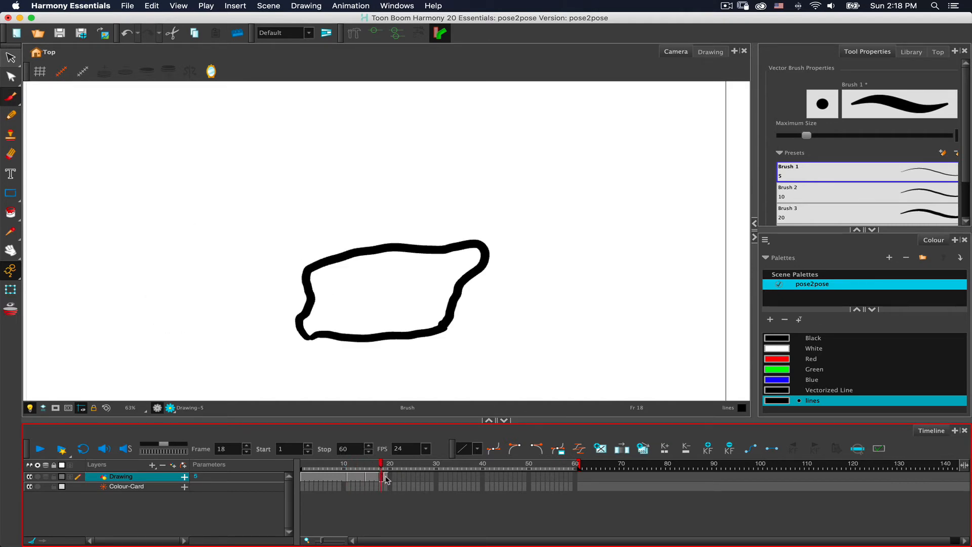
Move the last two poses to start at frame 26 and extend the squashed pose's exposure through frame 25.
click(390, 477)
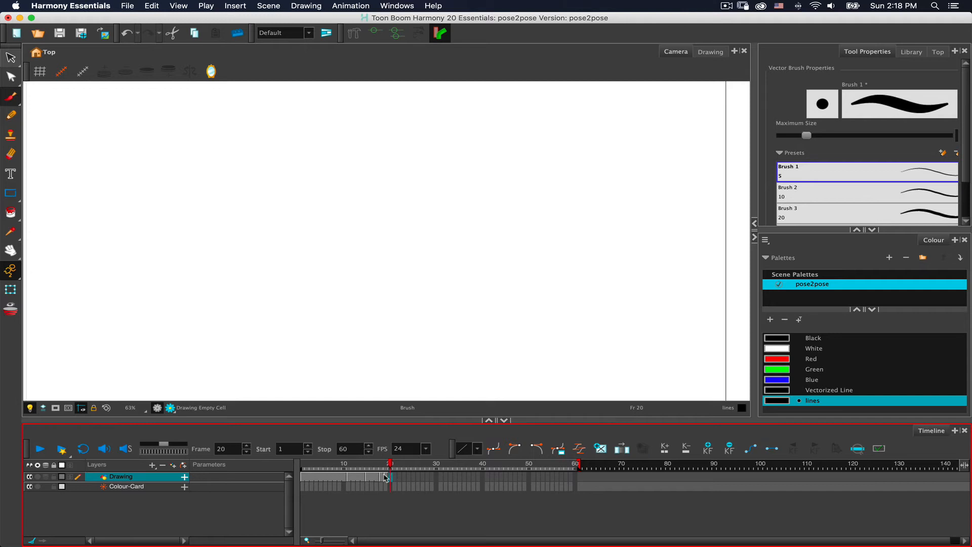
click(382, 478)
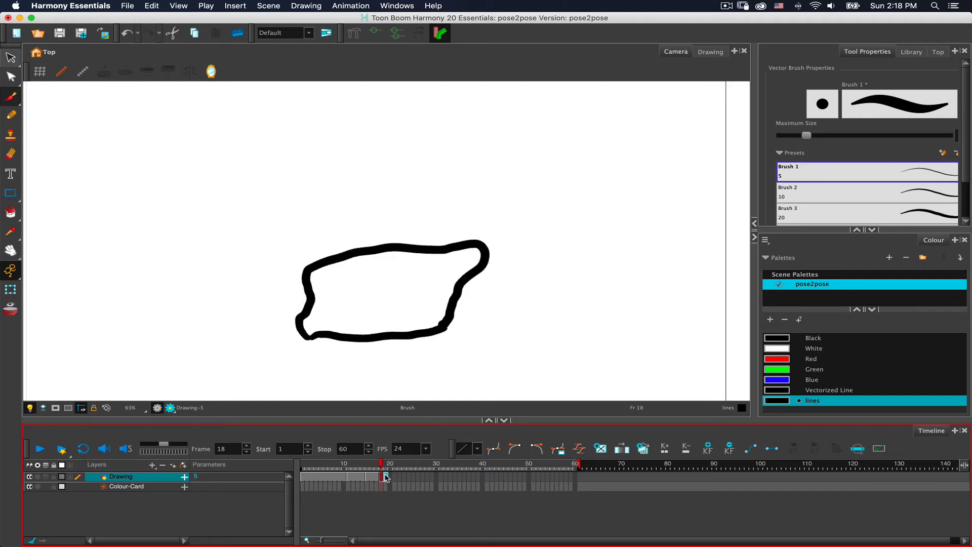
drag(383, 478, 424, 481)
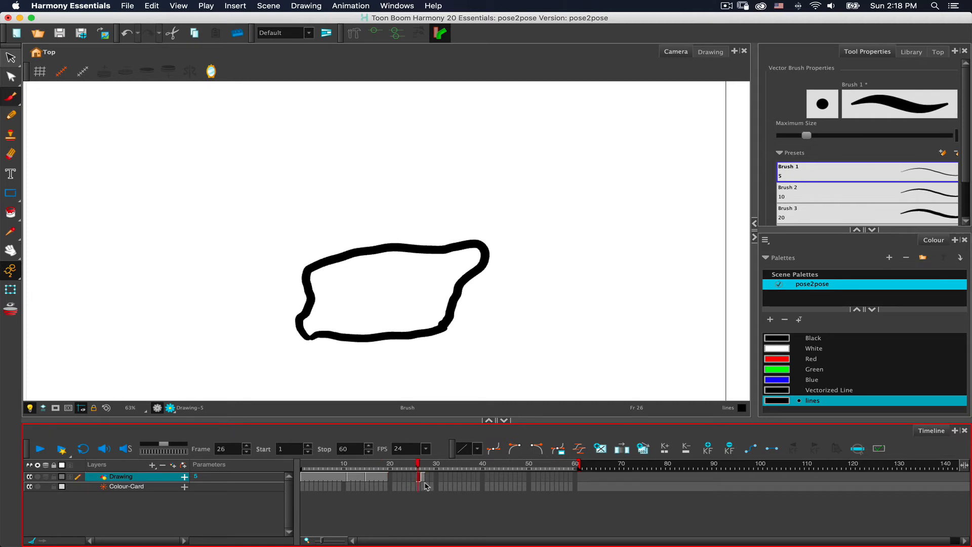
click(377, 479)
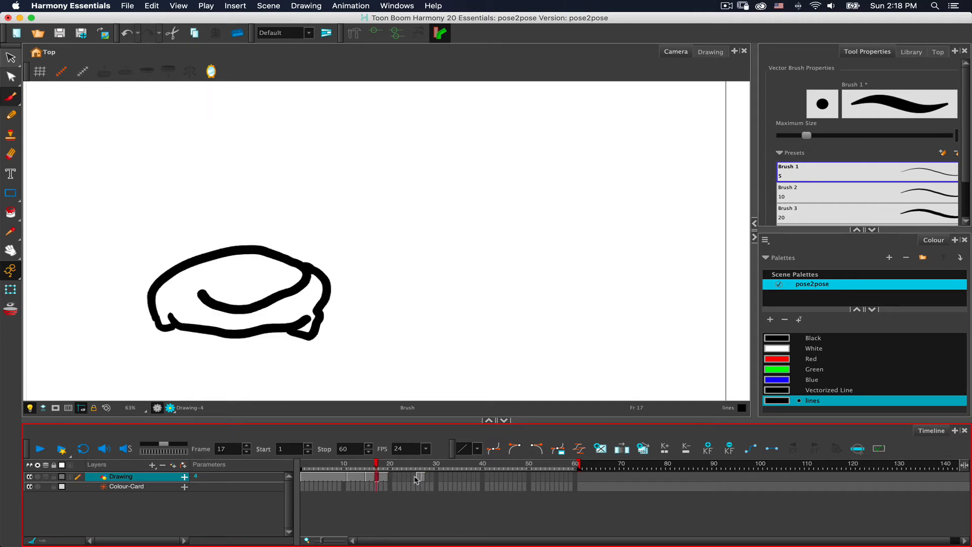
click(415, 479)
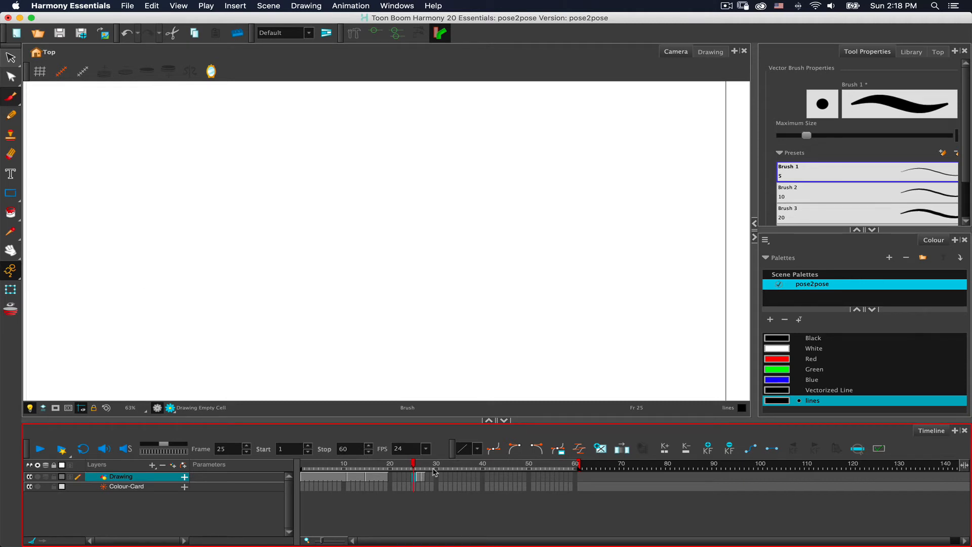
key(F5)
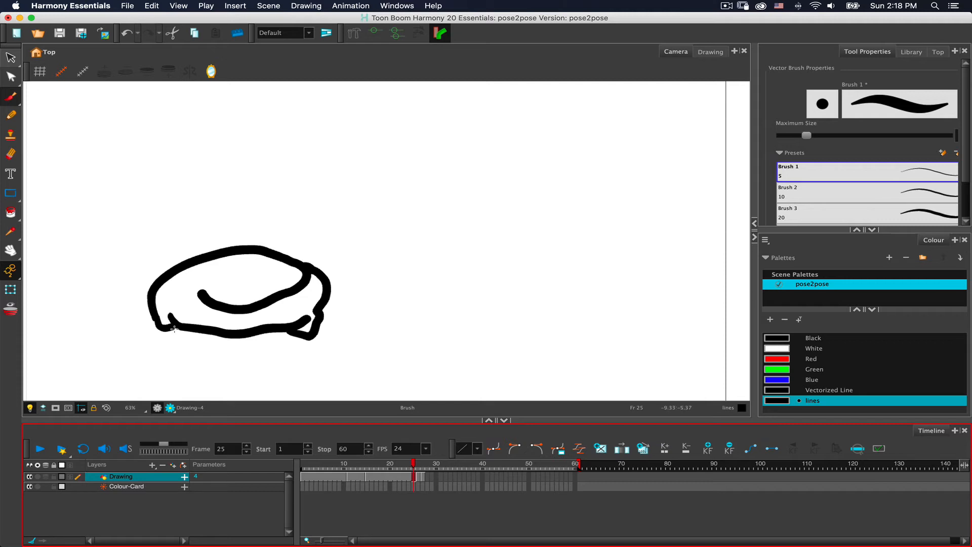
Scrub through the retimed poses and play the animation from near the start to check its timing.
click(400, 465)
click(419, 466)
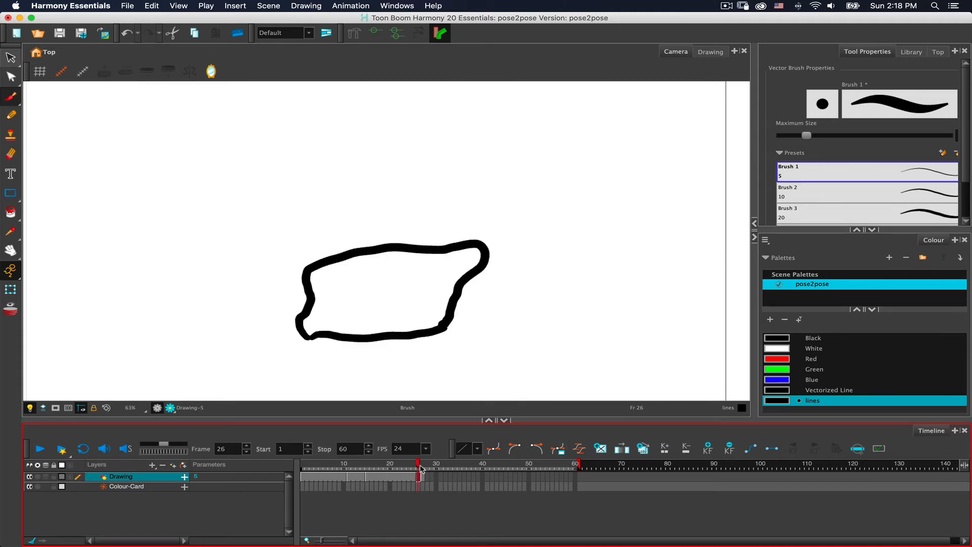
drag(421, 468, 448, 473)
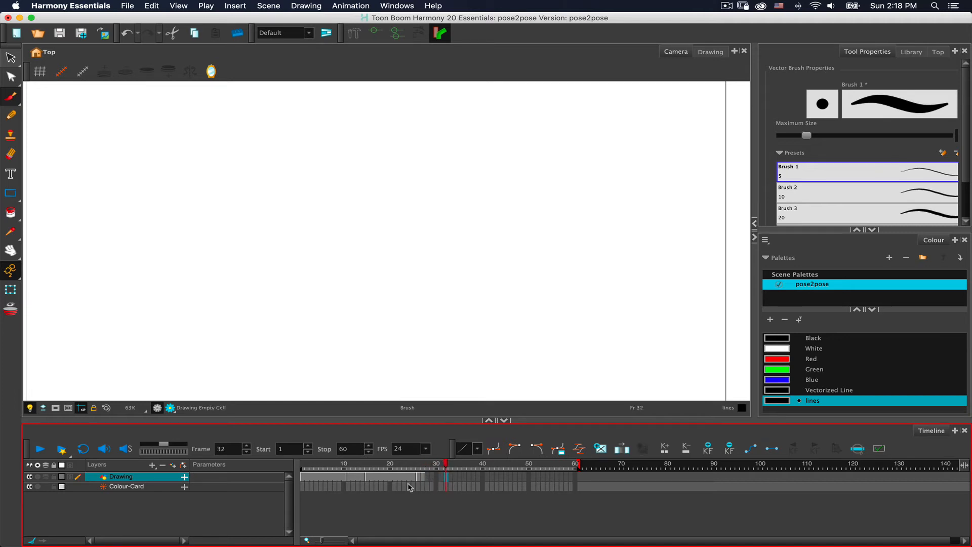
mouse_move(438, 465)
mouse_down()
mouse_move(303, 457)
mouse_move(430, 470)
mouse_move(306, 465)
mouse_up()
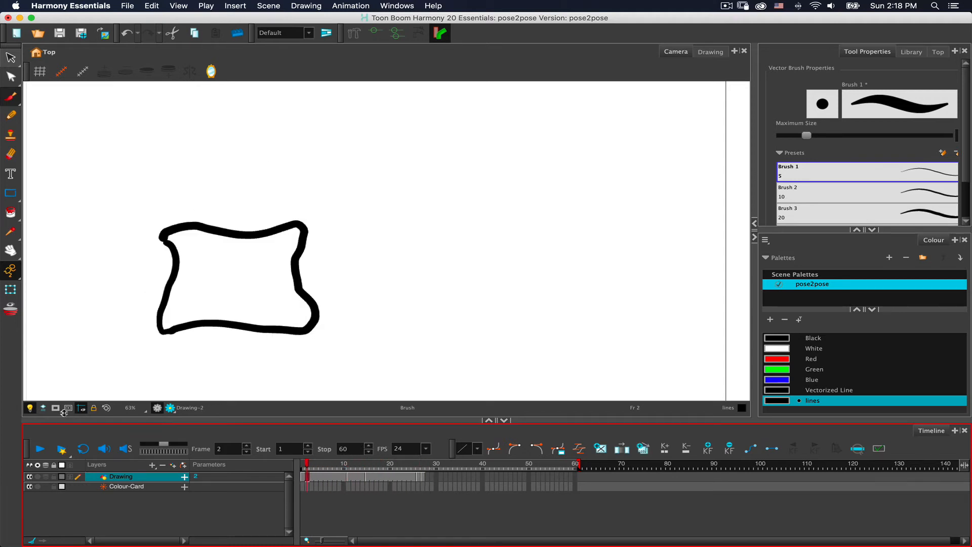
click(40, 449)
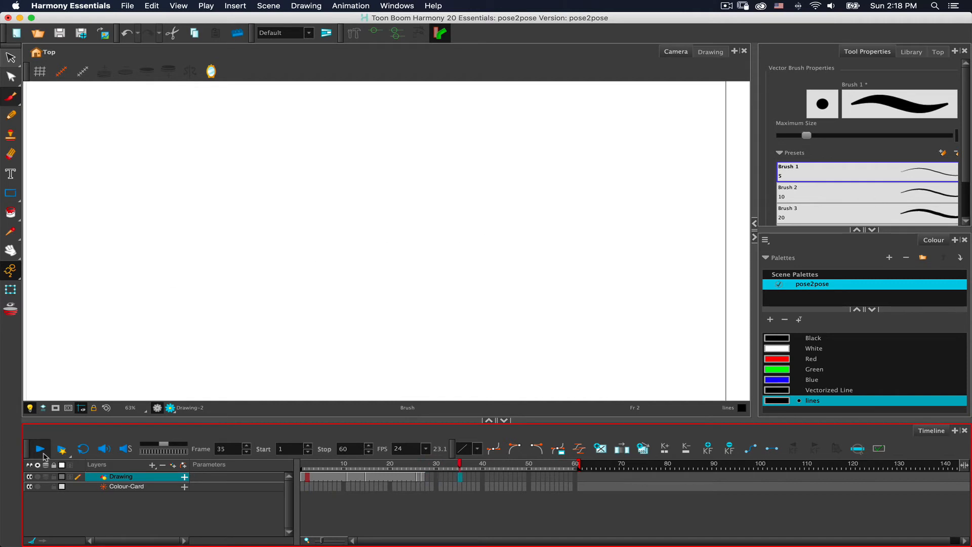
click(40, 449)
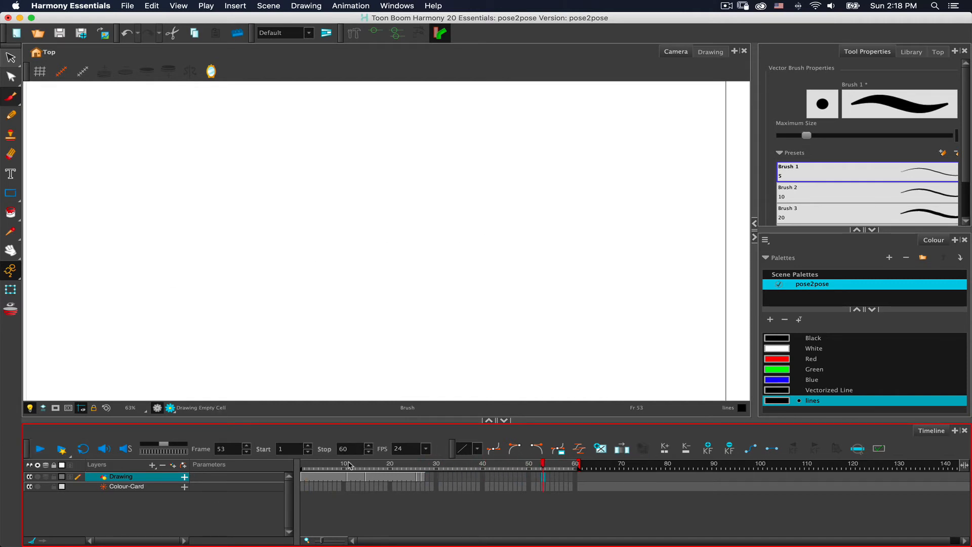
Turn onion skin back on and compare the held first pose with the stretched pose at frame 11.
mouse_move(318, 464)
mouse_down()
mouse_move(299, 466)
mouse_move(348, 469)
mouse_move(307, 473)
mouse_up()
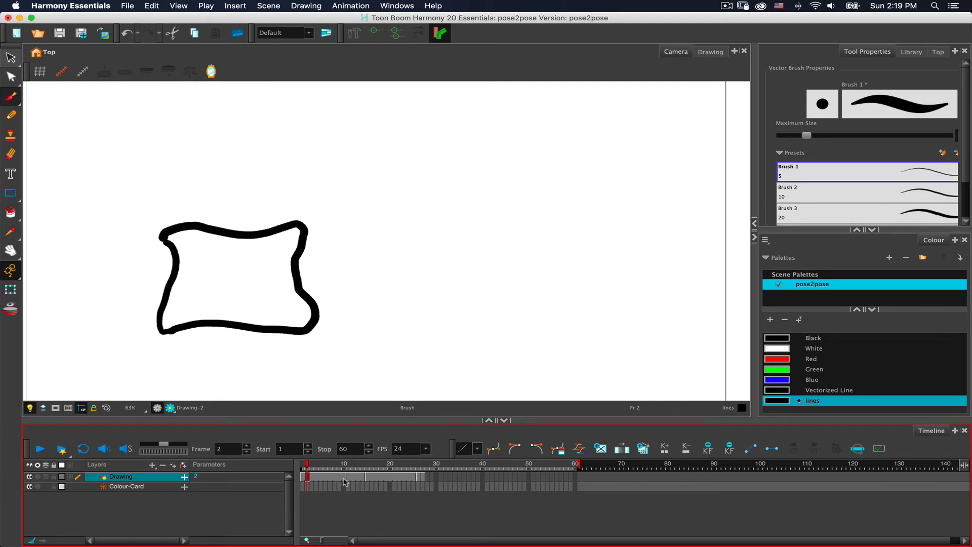
click(314, 477)
click(11, 310)
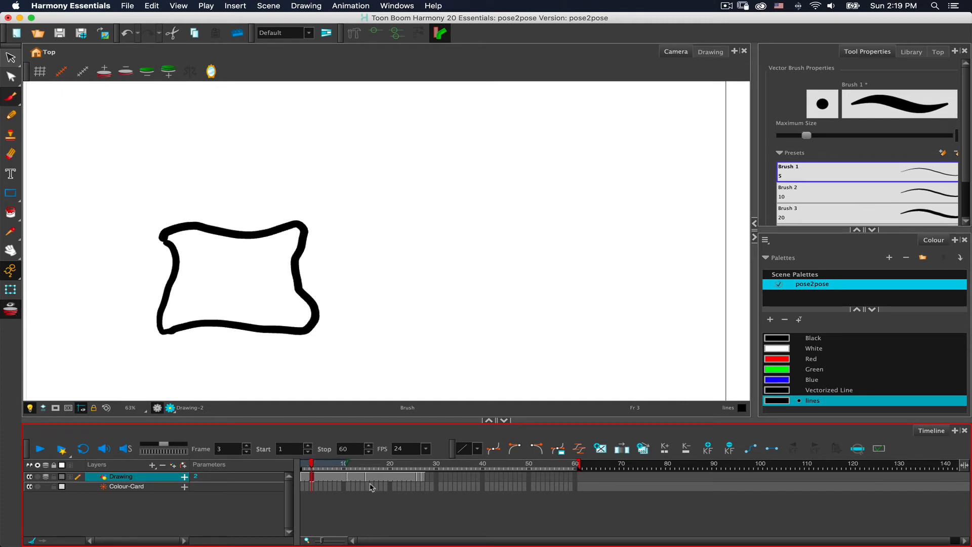
click(316, 461)
click(350, 478)
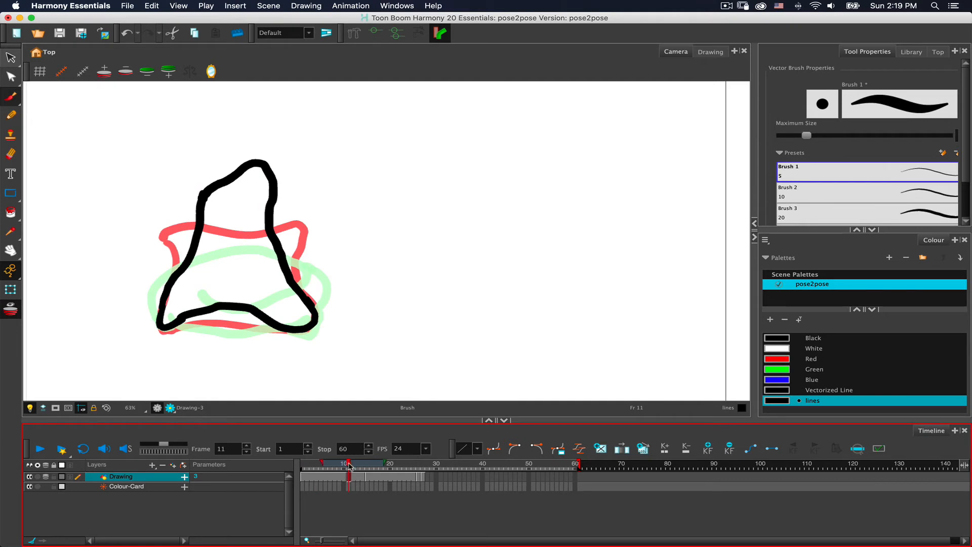
drag(348, 466, 321, 466)
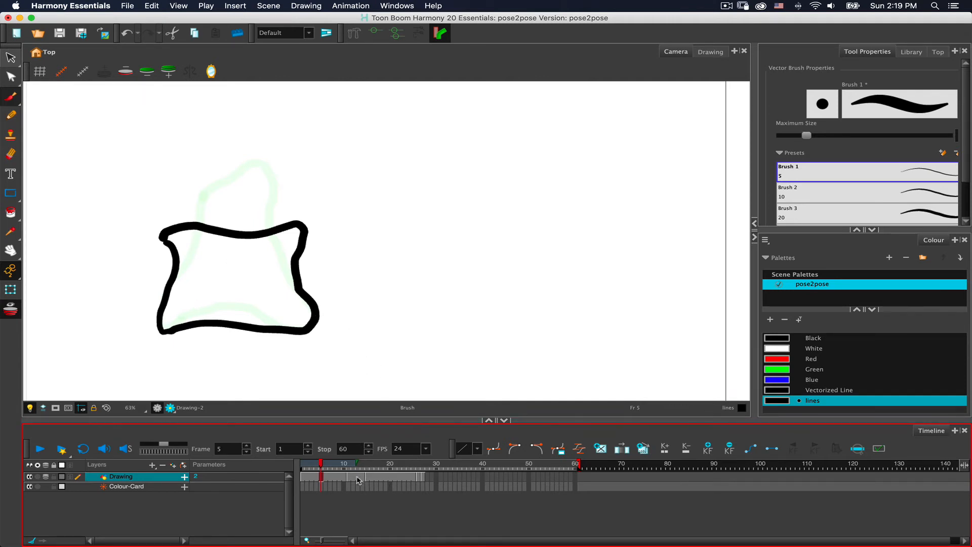
Create a new empty drawing at frame 5 and clear the held first pose from frames 6 to 10.
click(599, 448)
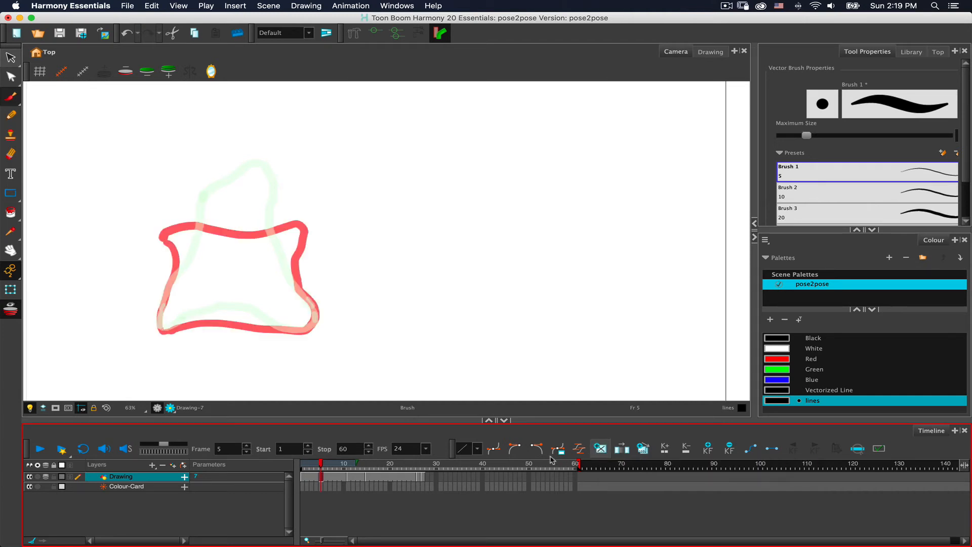
click(331, 477)
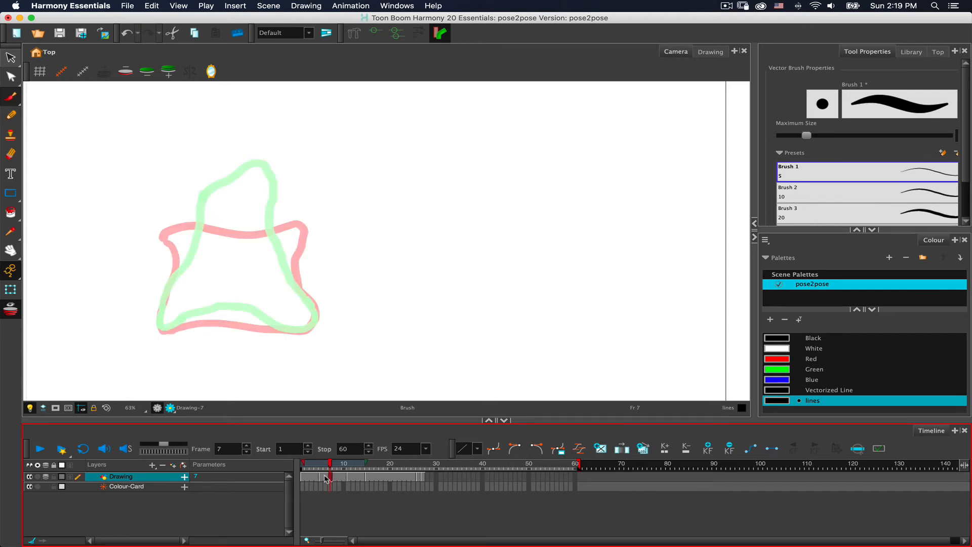
mouse_move(322, 478)
mouse_down()
mouse_move(343, 478)
mouse_move(327, 477)
mouse_up()
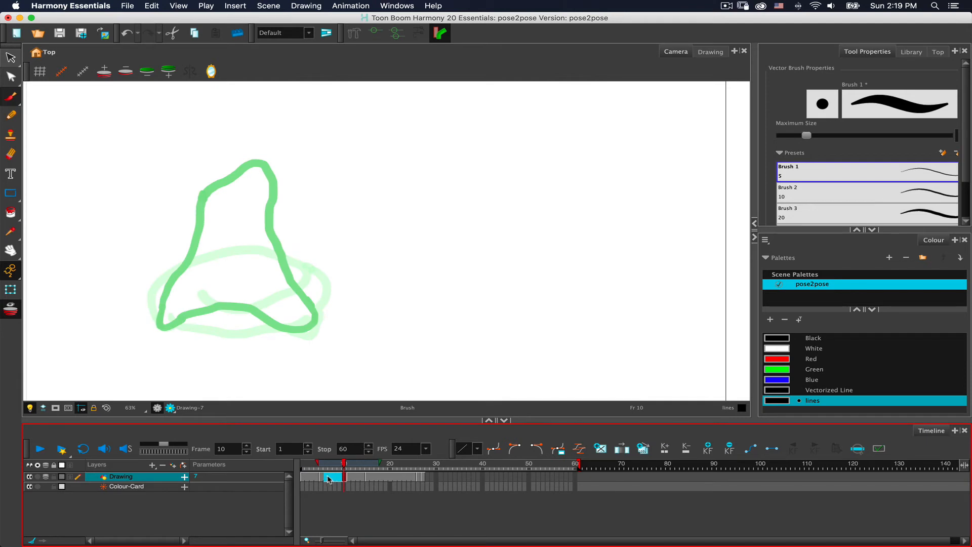
key(Delete)
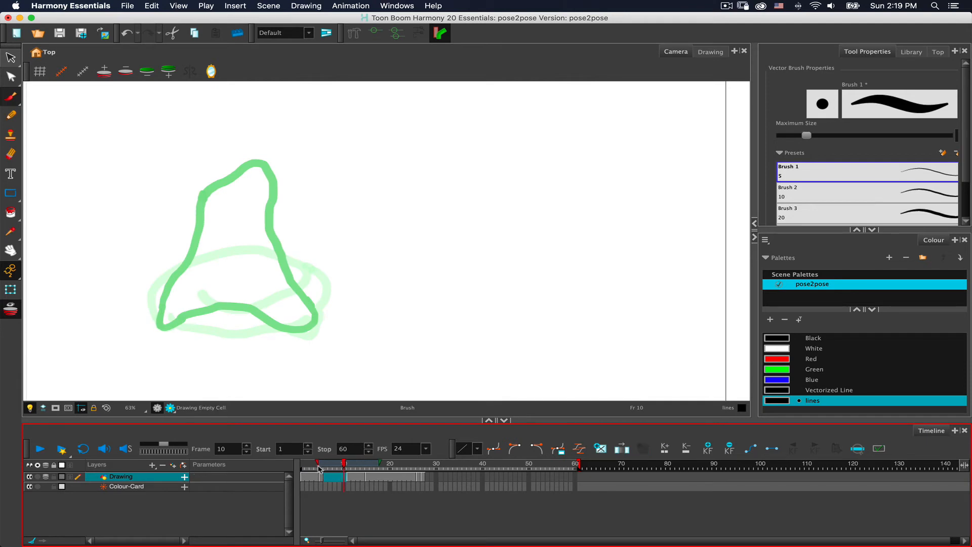
Draw the first in-between at frame 5, keeping it close to the first pose with a slightly lowered upper-left corner.
click(321, 477)
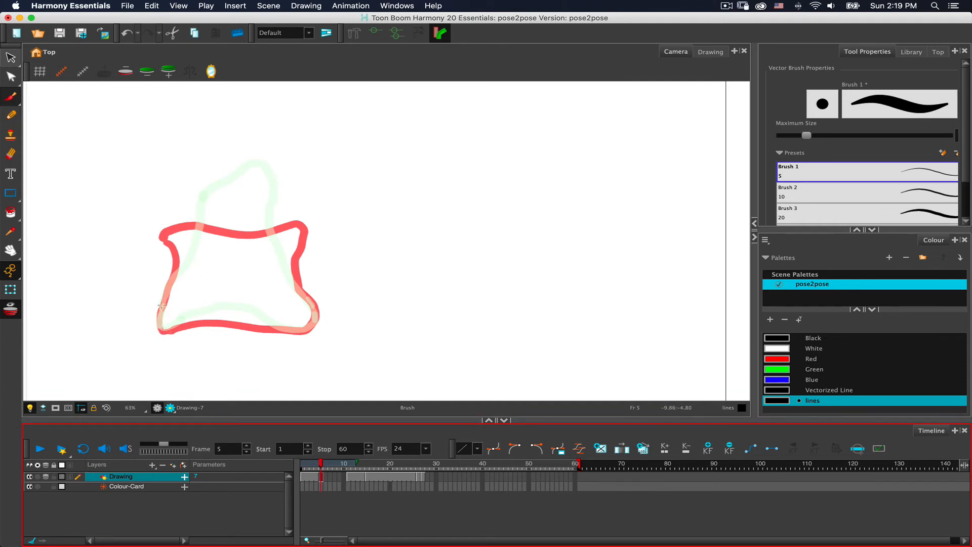
click(165, 333)
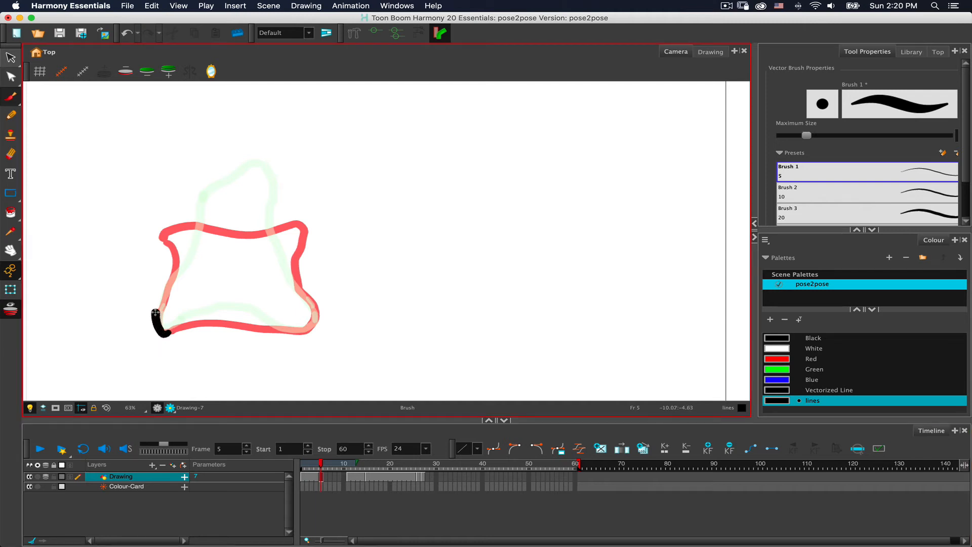
mouse_move(159, 308)
mouse_down()
mouse_move(163, 253)
mouse_move(177, 242)
mouse_move(270, 223)
mouse_move(295, 235)
mouse_move(286, 257)
mouse_move(312, 307)
mouse_move(298, 331)
mouse_move(206, 322)
mouse_move(173, 330)
mouse_up()
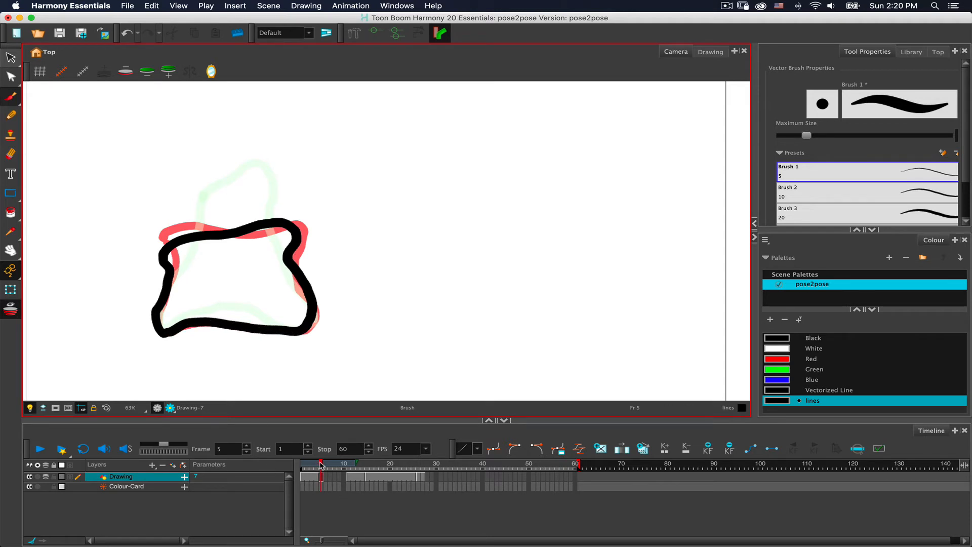
Draw in-betweens at frames 6 and 7, narrowing and raising the pillow's top progressively toward the stretched pose.
drag(320, 464, 326, 464)
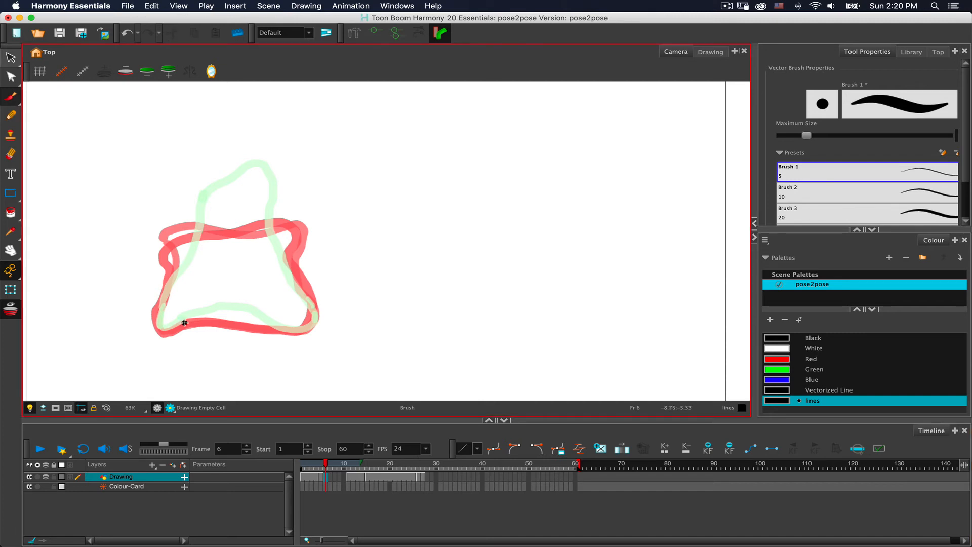
mouse_move(168, 332)
mouse_down()
mouse_move(155, 318)
mouse_move(176, 245)
mouse_move(256, 214)
mouse_move(298, 274)
mouse_move(310, 307)
mouse_move(301, 327)
mouse_move(174, 328)
mouse_up()
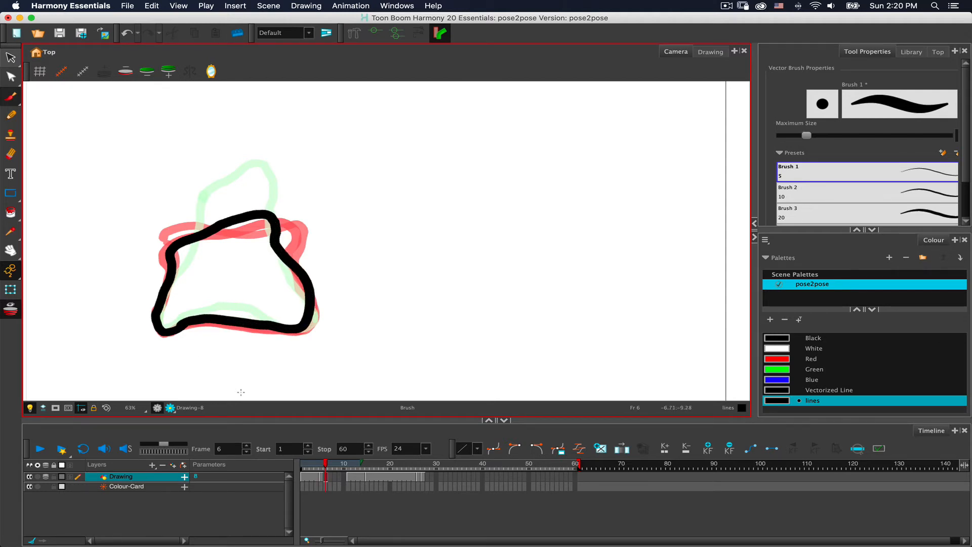
key(period)
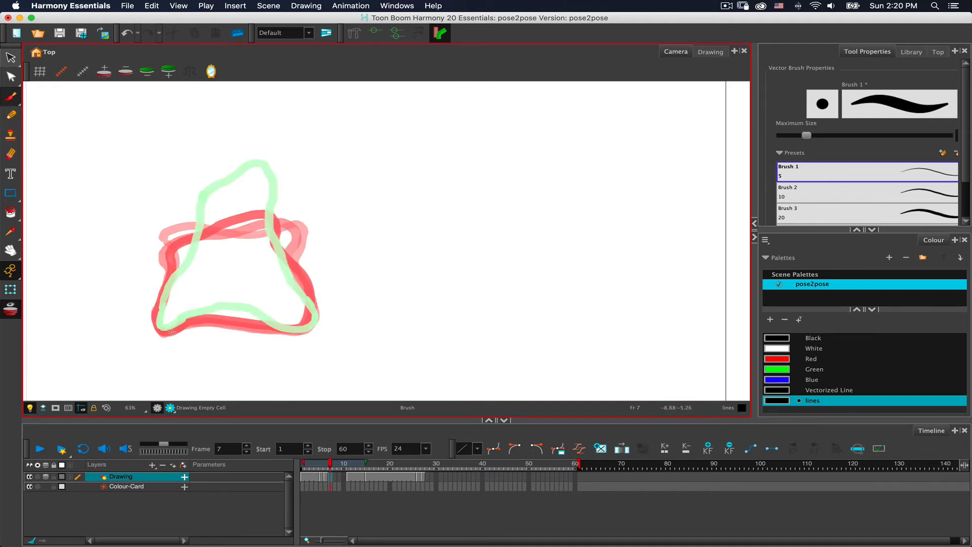
mouse_move(164, 332)
mouse_down()
mouse_move(224, 314)
mouse_move(278, 330)
mouse_move(304, 323)
mouse_move(310, 310)
mouse_move(279, 247)
mouse_move(276, 198)
mouse_move(258, 194)
mouse_move(175, 256)
mouse_move(160, 317)
mouse_up()
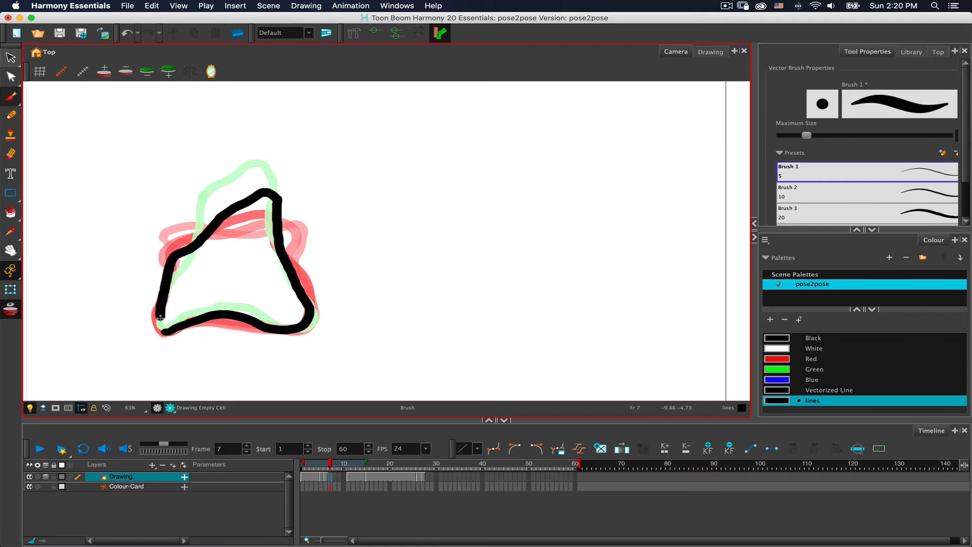
Draw the remaining in-betweens at frames 8, 9 and 10, easing the outline into the stretched pose.
key(.)
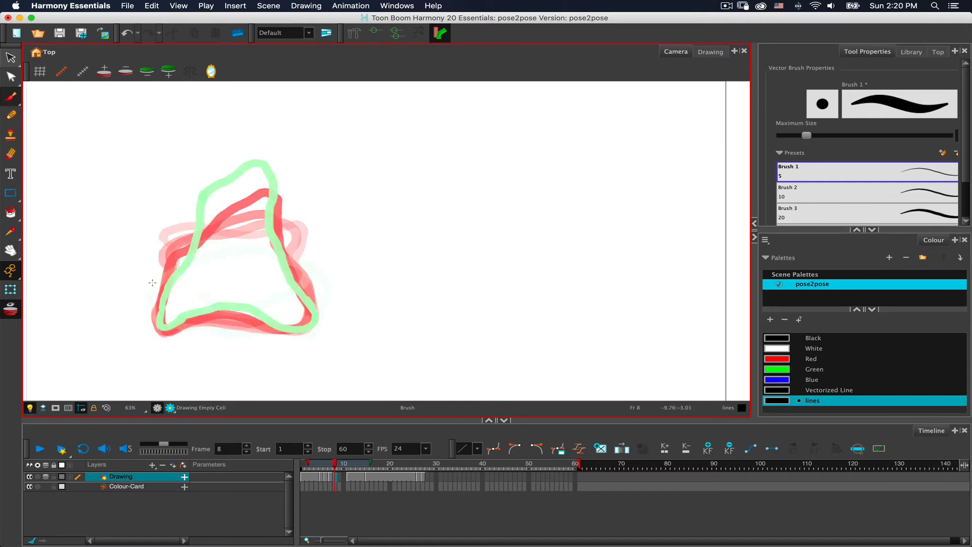
mouse_move(176, 328)
mouse_down()
mouse_move(156, 328)
mouse_move(152, 300)
mouse_move(186, 240)
mouse_move(270, 178)
mouse_move(283, 189)
mouse_move(287, 265)
mouse_move(315, 321)
mouse_move(305, 330)
mouse_move(227, 320)
mouse_move(163, 328)
mouse_move(192, 325)
mouse_move(175, 331)
mouse_move(150, 314)
mouse_move(199, 211)
mouse_move(247, 179)
mouse_move(270, 175)
mouse_move(281, 189)
mouse_move(275, 247)
mouse_move(307, 314)
mouse_move(288, 327)
mouse_move(201, 323)
mouse_move(313, 324)
mouse_move(258, 169)
mouse_up()
key(period)
key(super+z)
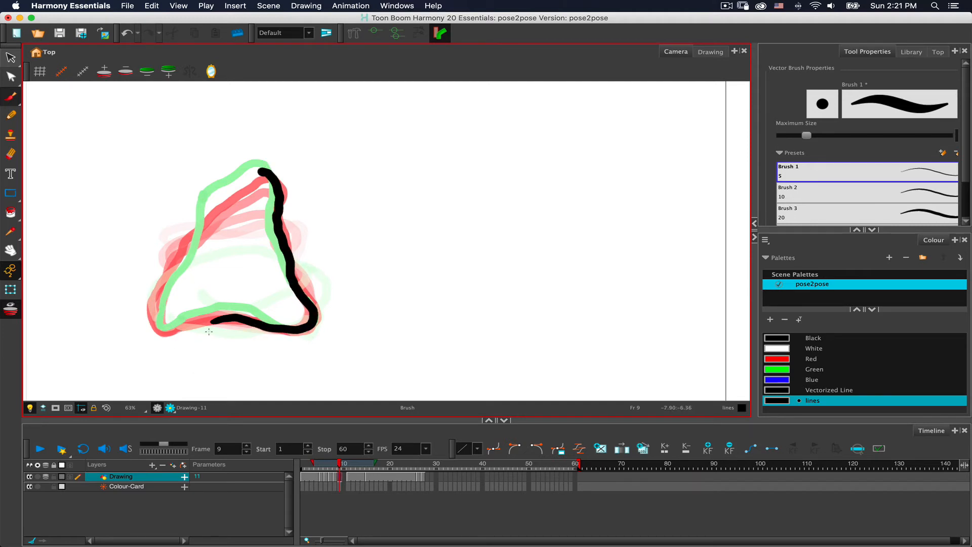
mouse_move(198, 322)
mouse_down()
mouse_move(165, 332)
mouse_move(147, 303)
mouse_move(217, 199)
mouse_move(252, 177)
mouse_move(263, 192)
mouse_up()
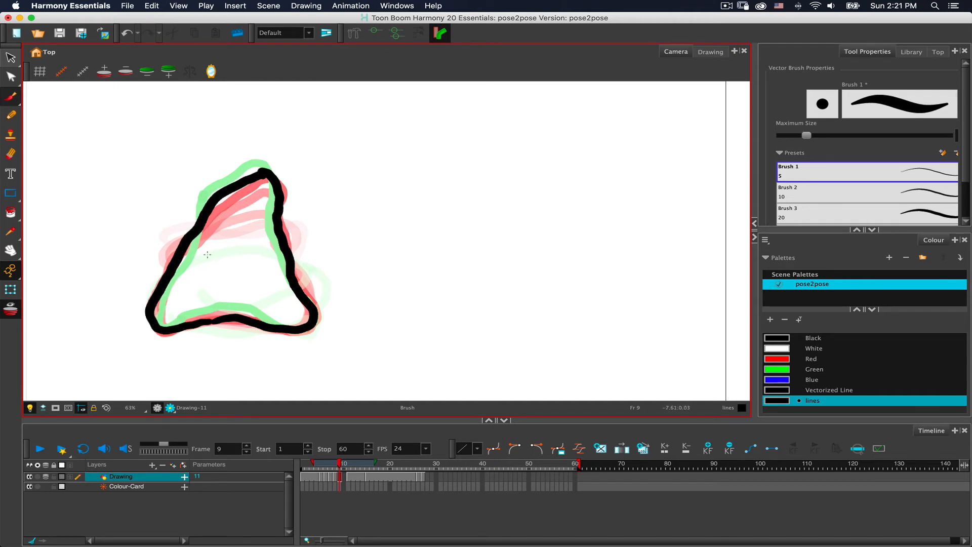
key(period)
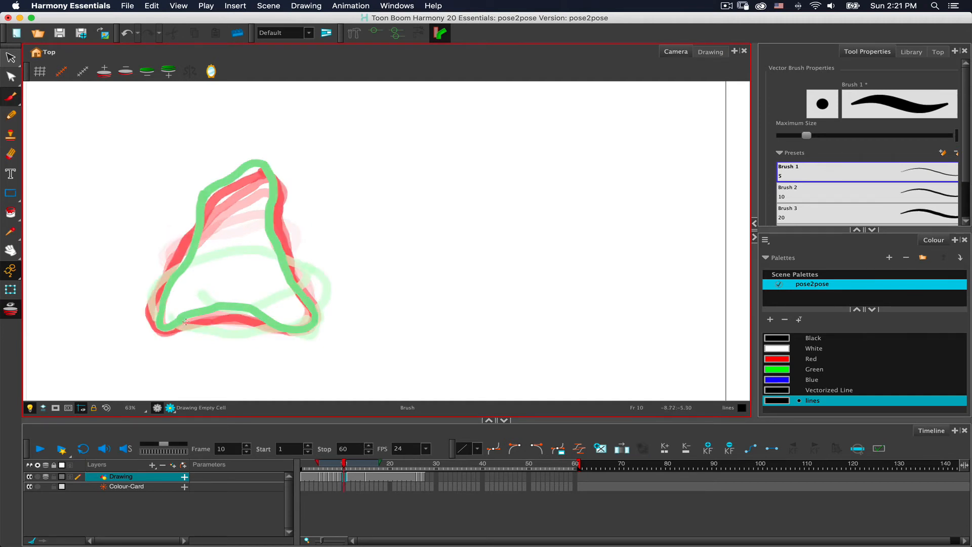
mouse_move(165, 328)
mouse_down()
mouse_move(156, 298)
mouse_move(191, 225)
mouse_move(218, 180)
mouse_move(252, 167)
mouse_move(266, 177)
mouse_move(270, 225)
mouse_move(313, 318)
mouse_move(290, 333)
mouse_move(208, 309)
mouse_move(174, 320)
mouse_up()
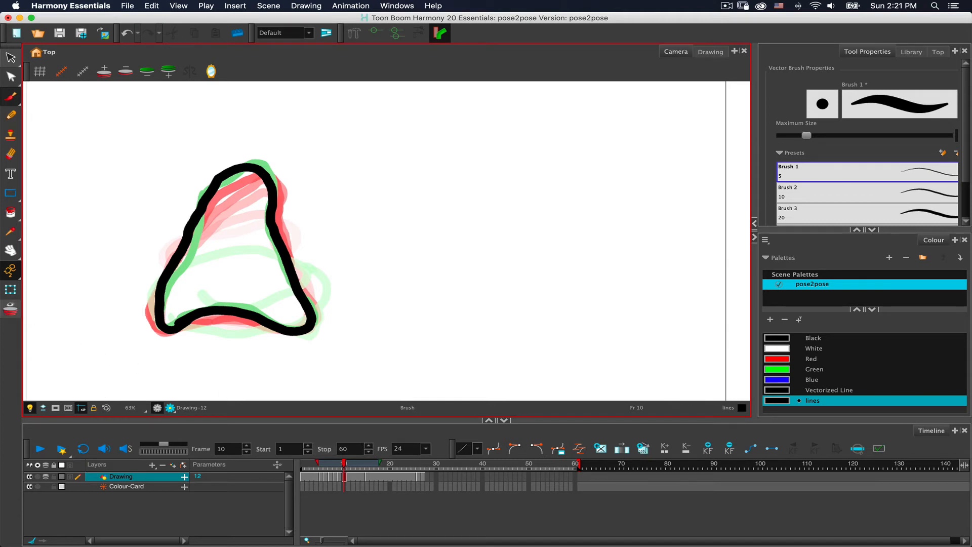
Turn off onion skin and play the animation from frame 1 to check the new in-betweens.
key(alt+o)
click(303, 465)
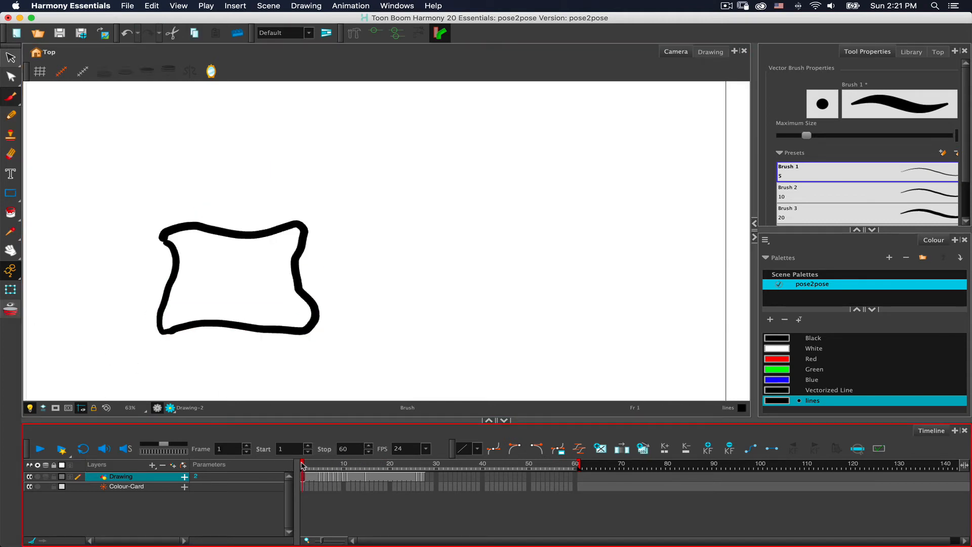
mouse_move(303, 465)
mouse_down()
mouse_move(364, 465)
mouse_move(303, 465)
mouse_up()
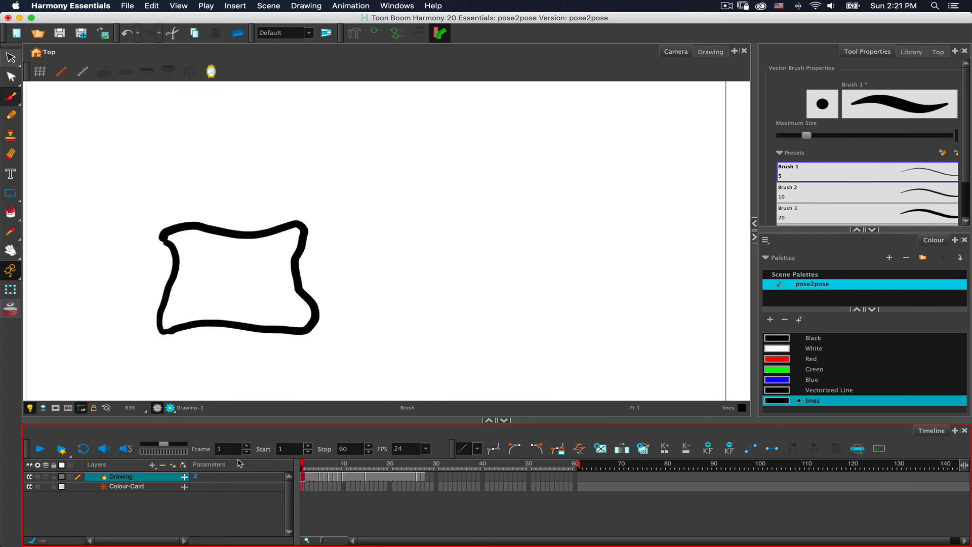
click(40, 449)
click(40, 450)
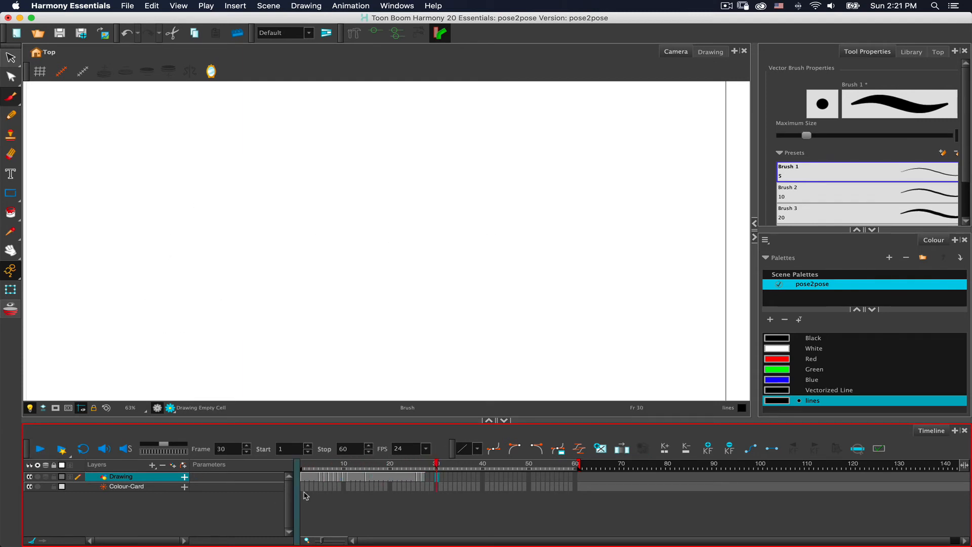
Shift the squashed pose and all following drawings to start at frame 20, and clear the exposures on frames 16 to 19.
drag(320, 470, 368, 460)
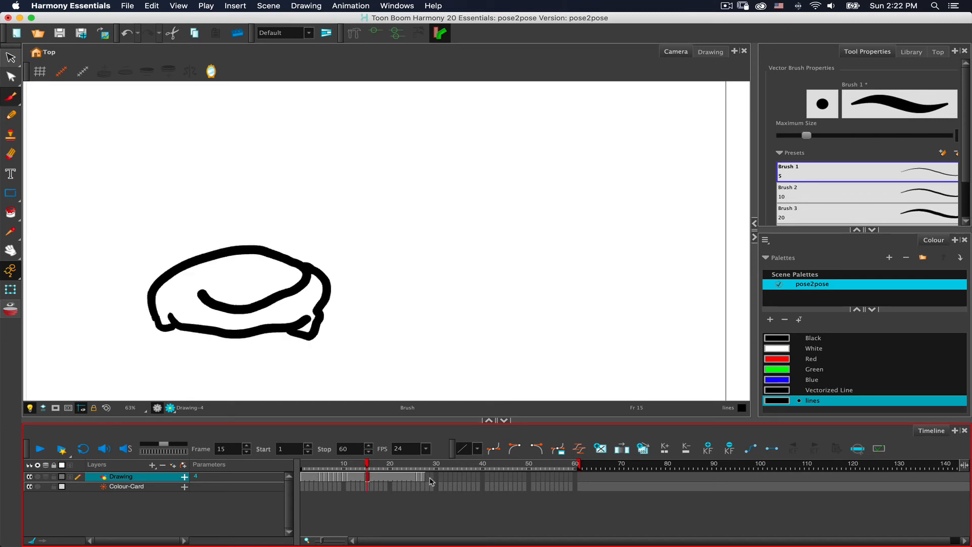
drag(424, 479, 372, 482)
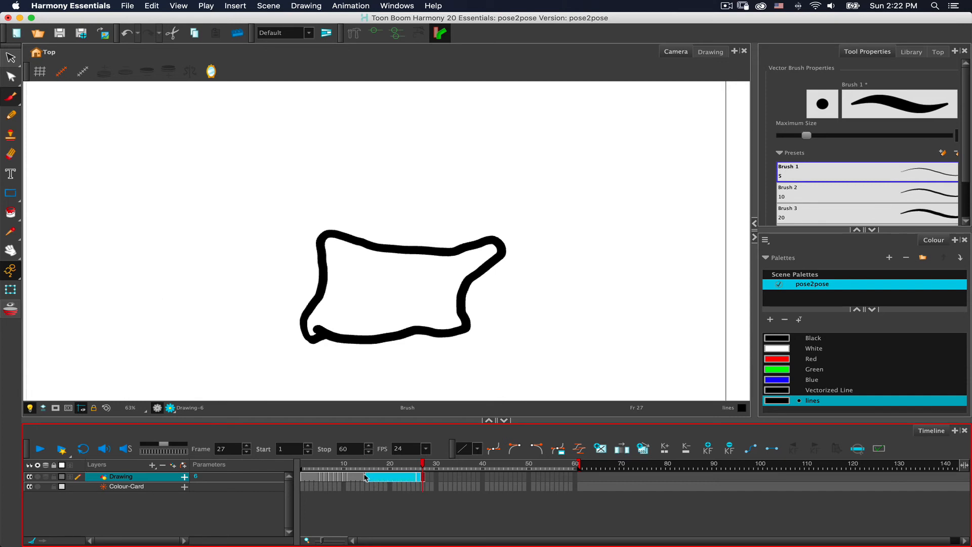
drag(371, 482, 391, 477)
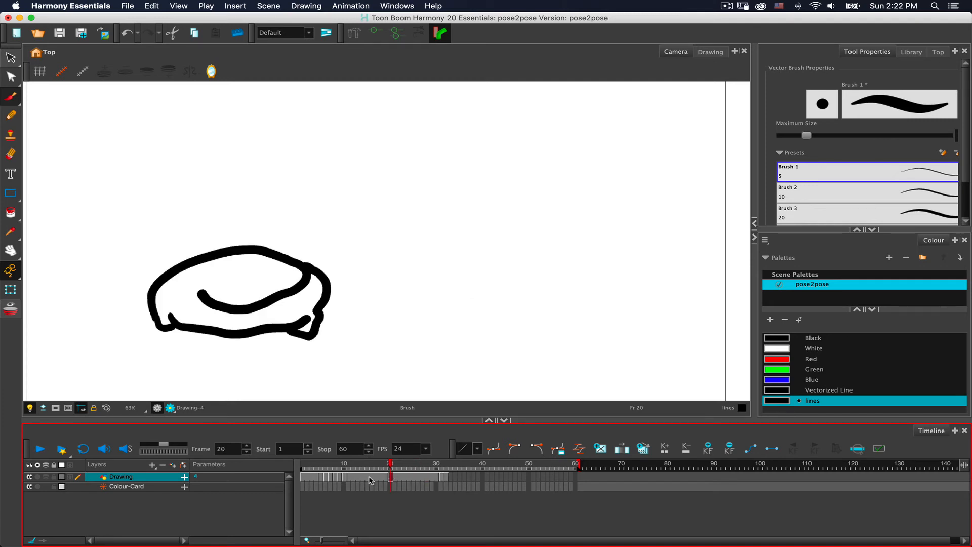
click(372, 480)
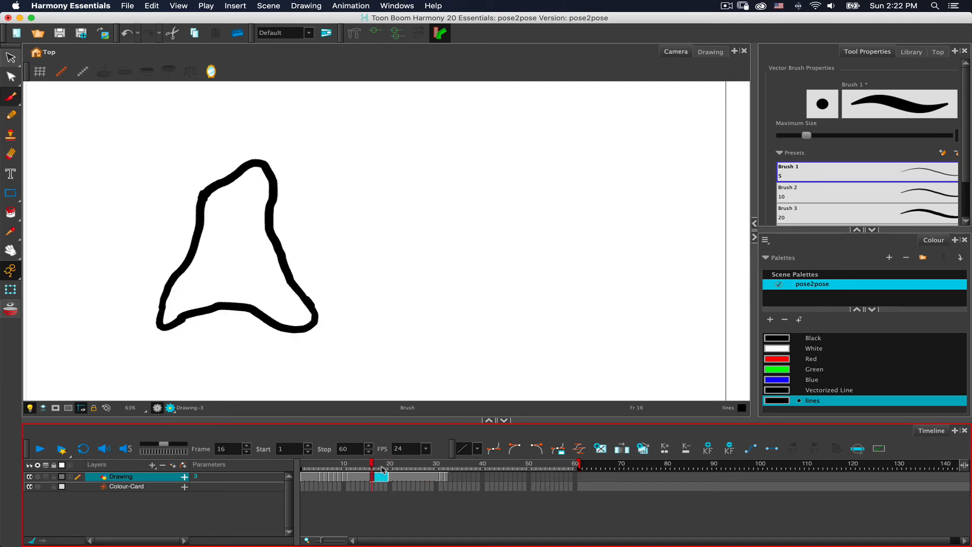
key(Delete)
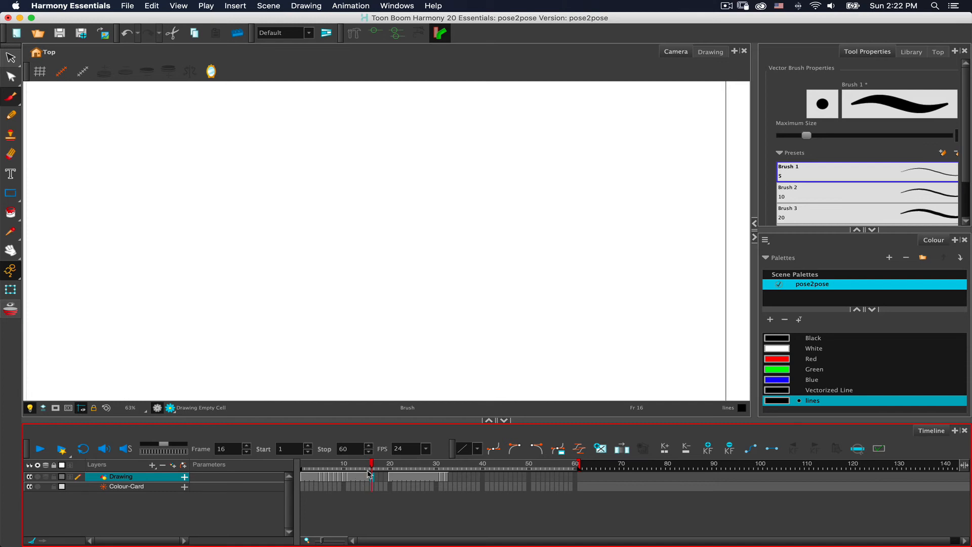
Turn onion skin back on and draw an in-between at frame 16, slightly lower and wider than the stretched pose.
mouse_move(370, 467)
mouse_down()
mouse_move(362, 467)
mouse_move(386, 467)
mouse_move(377, 467)
mouse_up()
click(18, 308)
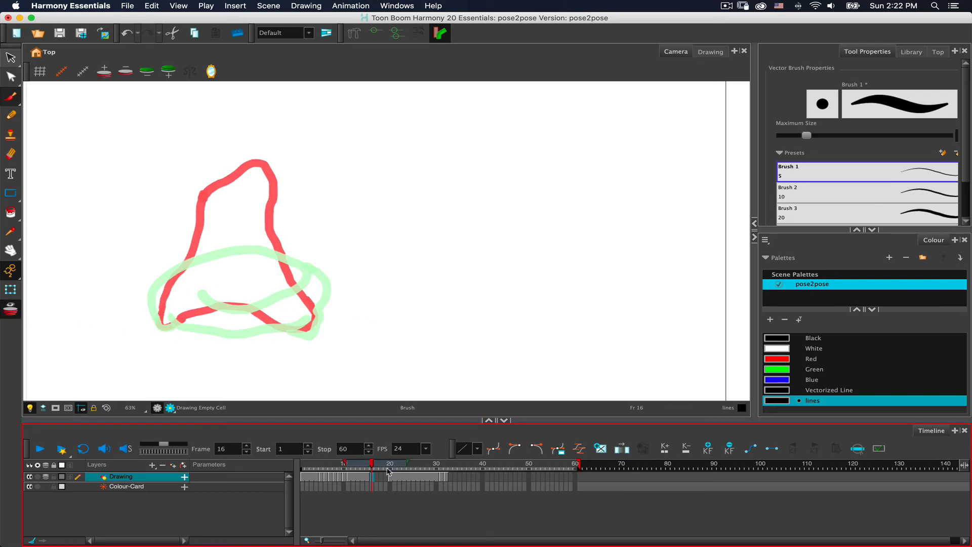
mouse_move(370, 467)
mouse_down()
mouse_move(381, 467)
mouse_move(374, 471)
mouse_up()
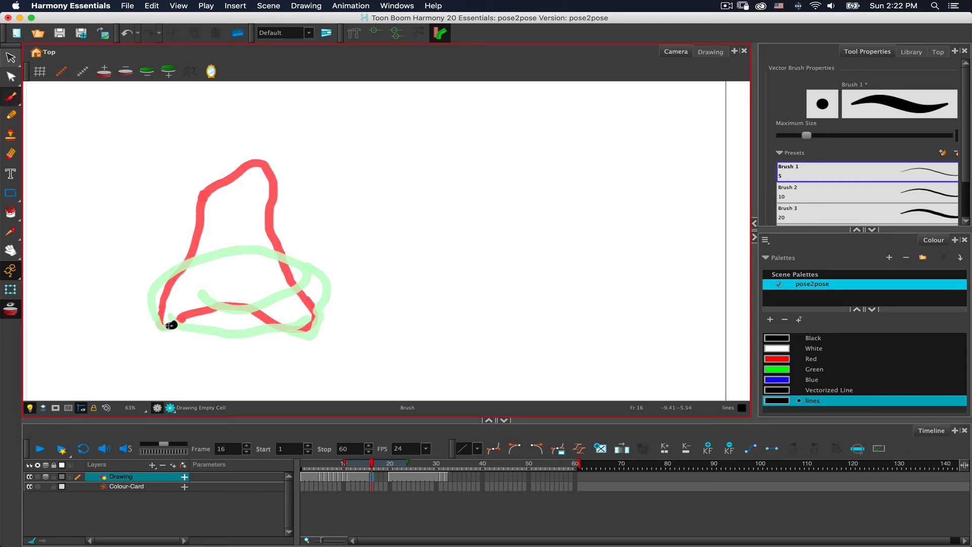
mouse_move(171, 325)
mouse_down()
mouse_move(169, 271)
mouse_move(208, 211)
mouse_move(253, 187)
mouse_move(280, 195)
mouse_move(316, 324)
mouse_move(304, 334)
mouse_move(240, 319)
mouse_move(167, 324)
mouse_up()
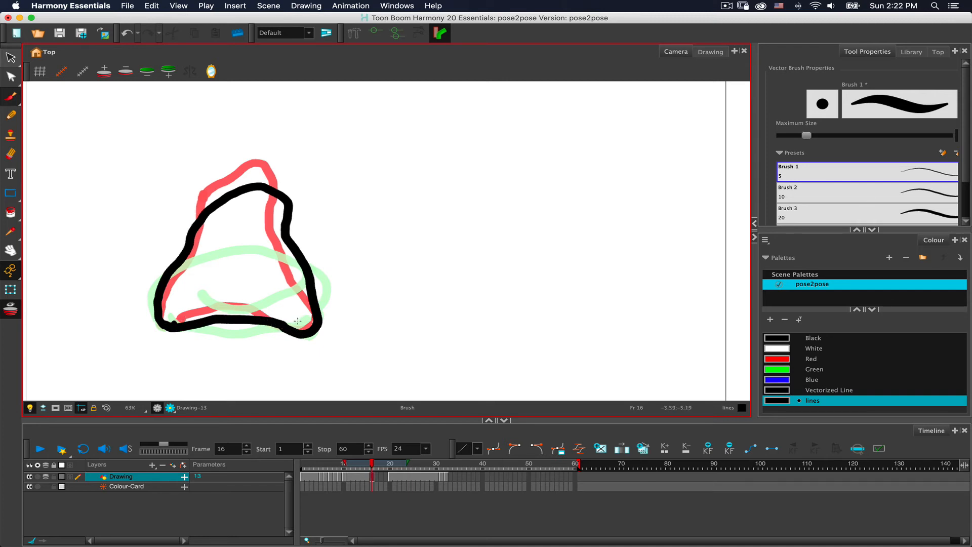
Draw in-betweens at frames 17, 18 and 19, flattening the shape toward the squashed pose and adding the curved fold line at frame 19.
key(period)
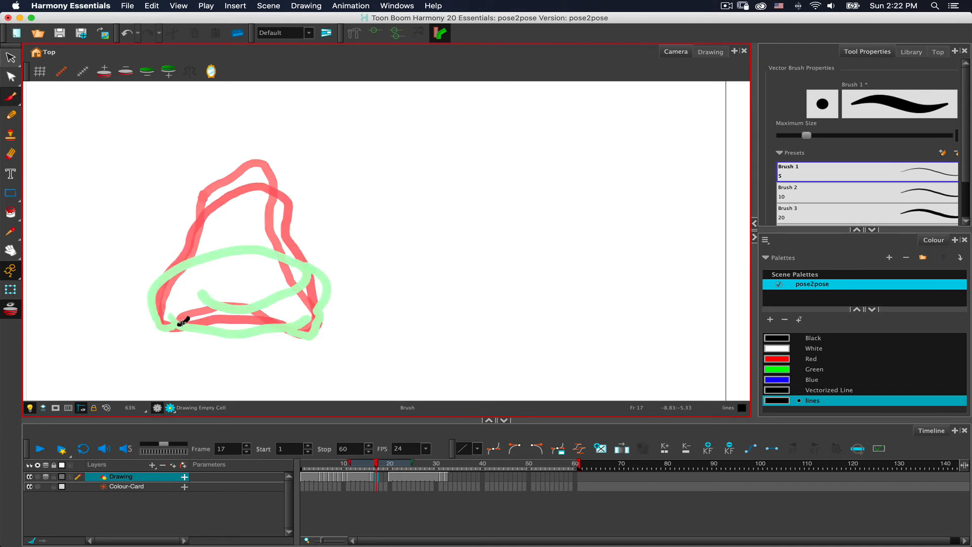
mouse_move(175, 325)
mouse_down()
mouse_move(157, 305)
mouse_move(173, 268)
mouse_move(241, 217)
mouse_move(261, 215)
mouse_move(294, 241)
mouse_move(334, 296)
mouse_move(331, 311)
mouse_move(297, 331)
mouse_move(172, 327)
mouse_move(155, 317)
mouse_move(151, 296)
mouse_move(164, 278)
mouse_move(238, 241)
mouse_move(306, 260)
mouse_move(344, 295)
mouse_move(315, 333)
mouse_move(166, 309)
mouse_up()
key(period)
key(period)
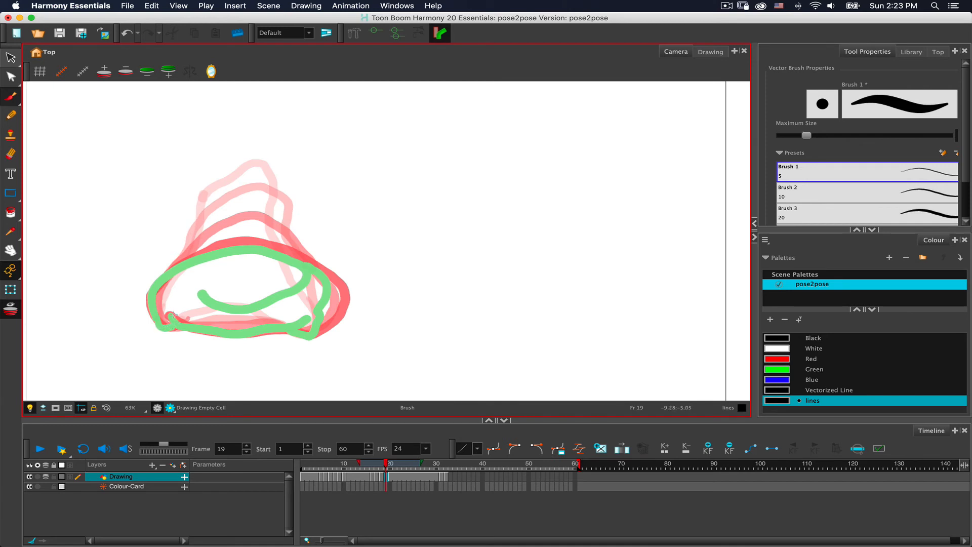
drag(201, 281, 306, 272)
mouse_move(303, 255)
mouse_down()
mouse_move(231, 237)
mouse_move(186, 253)
mouse_move(161, 265)
mouse_move(146, 289)
mouse_move(151, 308)
mouse_move(164, 327)
mouse_move(175, 329)
mouse_move(171, 316)
mouse_move(209, 334)
mouse_move(315, 329)
mouse_move(333, 322)
mouse_move(341, 292)
mouse_move(315, 263)
mouse_up()
Flip back and forth through the in-betweens at frames 16 to 19 and the squashed pose to check the squash motion.
key(period)
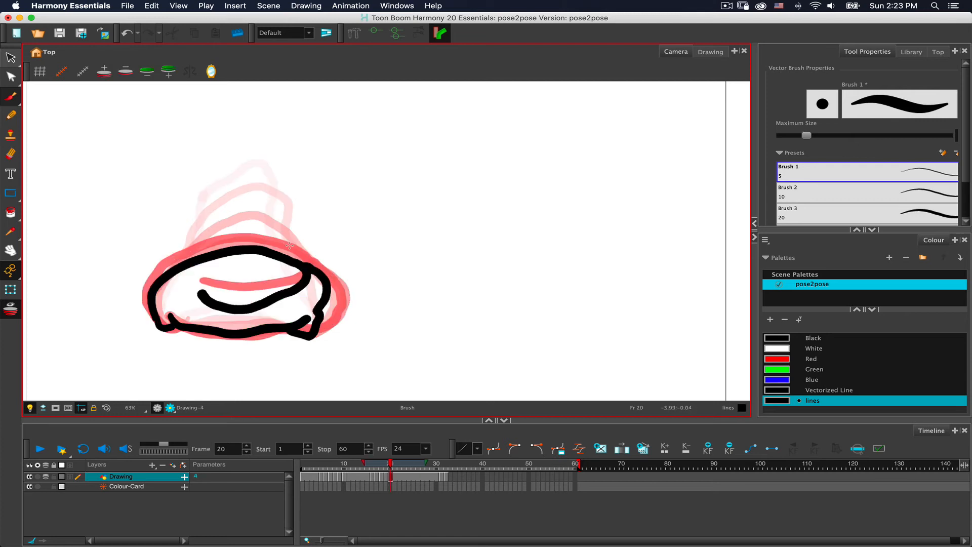
key(comma)
key(comma)
key(comma)
key(comma)
key(comma)
key(comma)
key(comma)
key(comma)
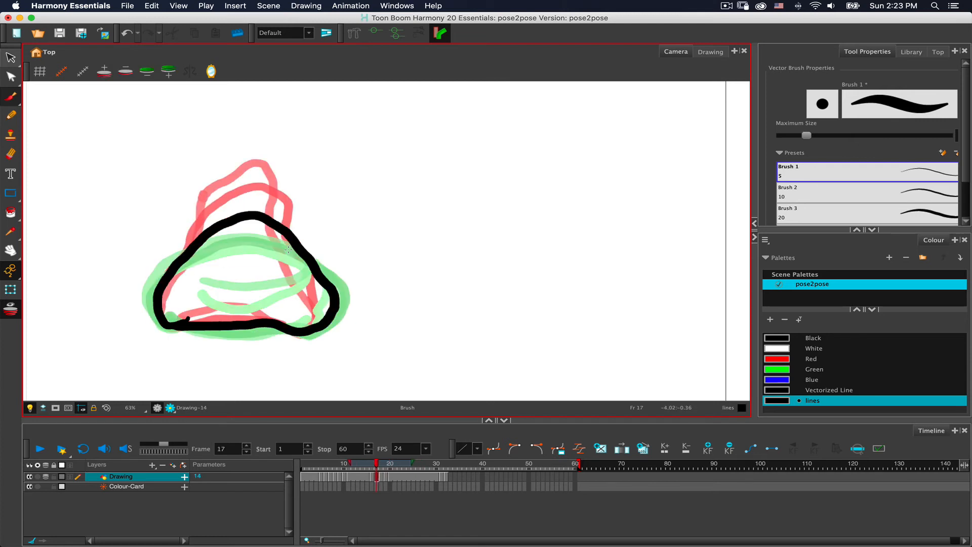
key(period)
key(period)
key(period)
key(period)
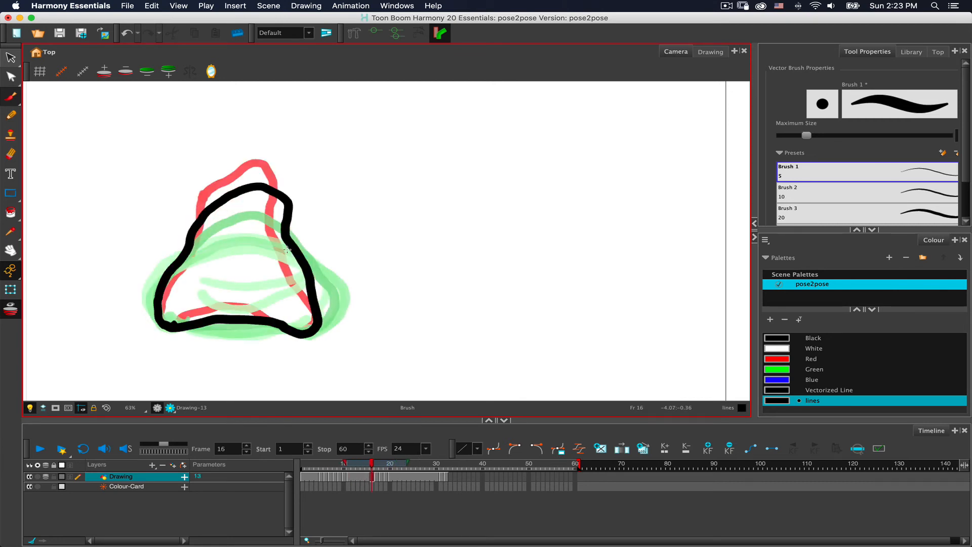
key(period)
key(period)
key(period)
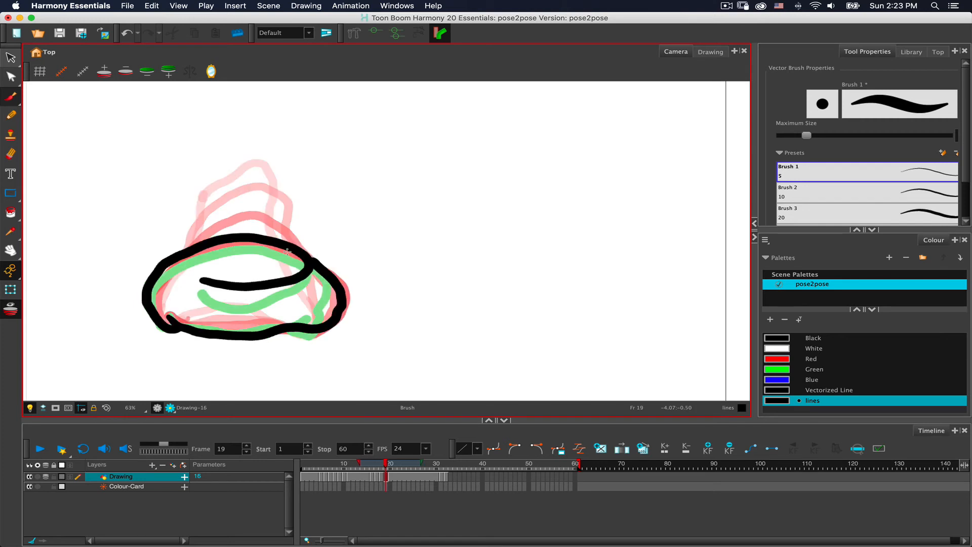
key(comma)
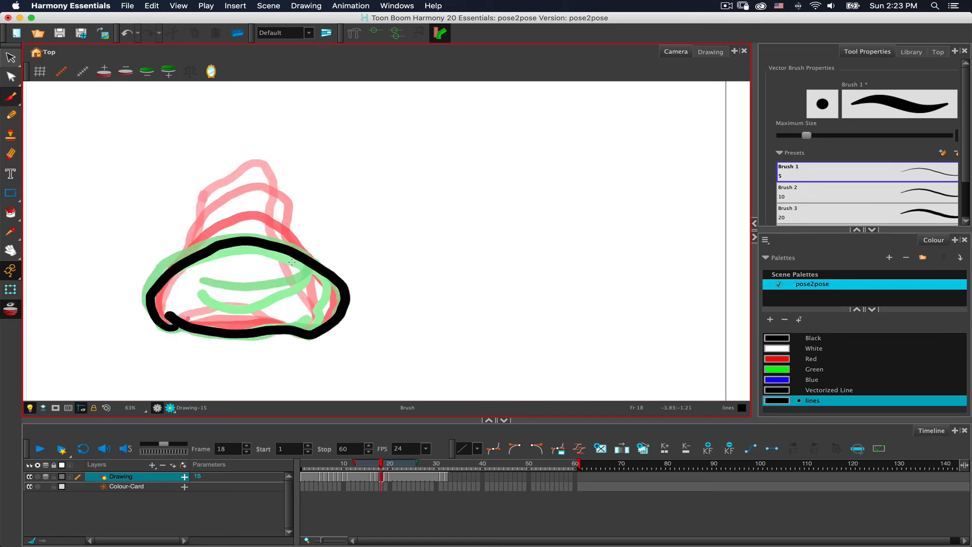
key(period)
key(comma)
key(period)
key(comma)
key(period)
key(comma)
key(period)
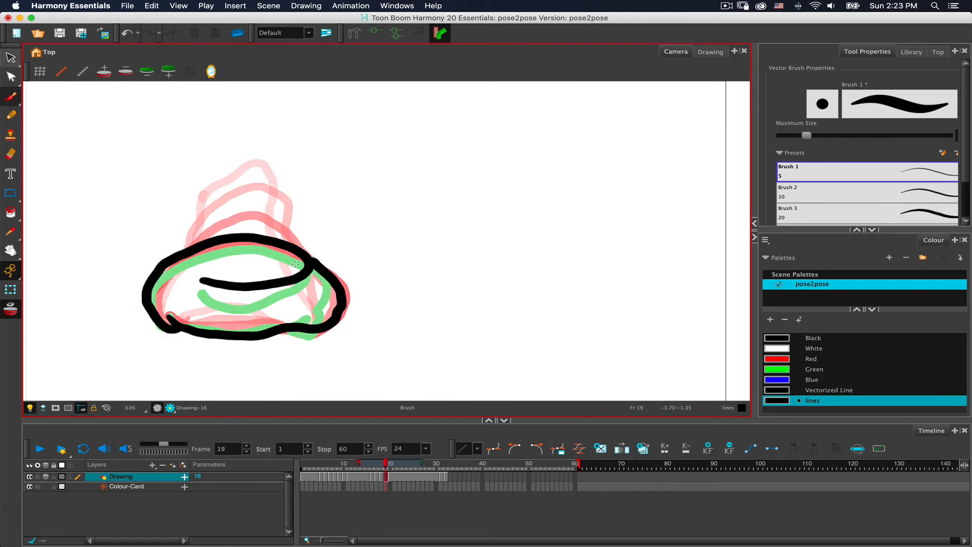
Check the squash in-betweens up to frame 20, then play the animation from frame 1 with onion skin off.
key(comma)
key(period)
key(period)
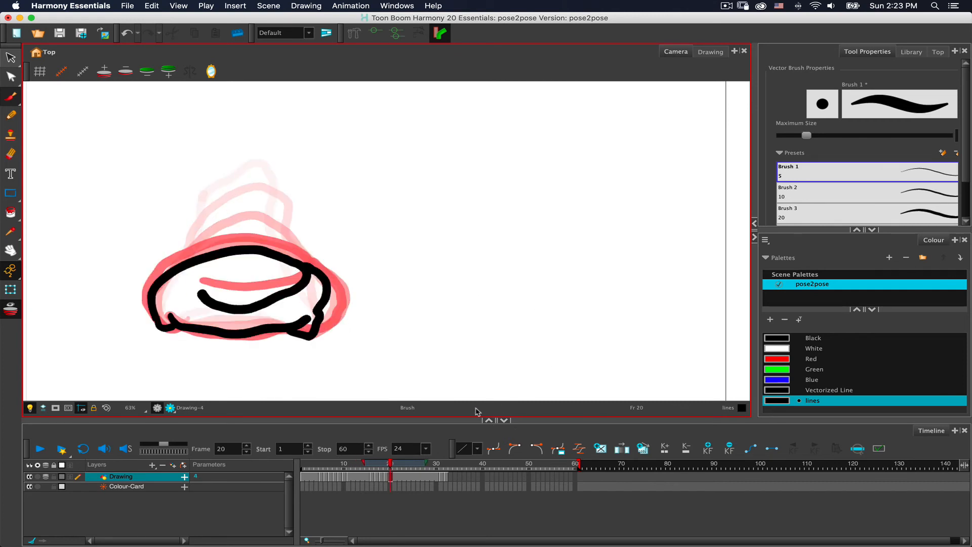
click(10, 310)
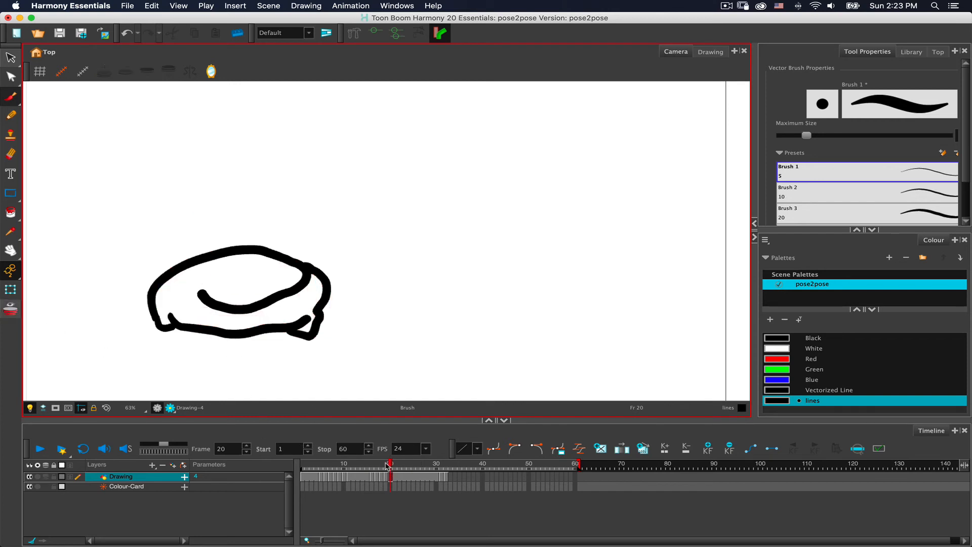
drag(390, 470, 303, 468)
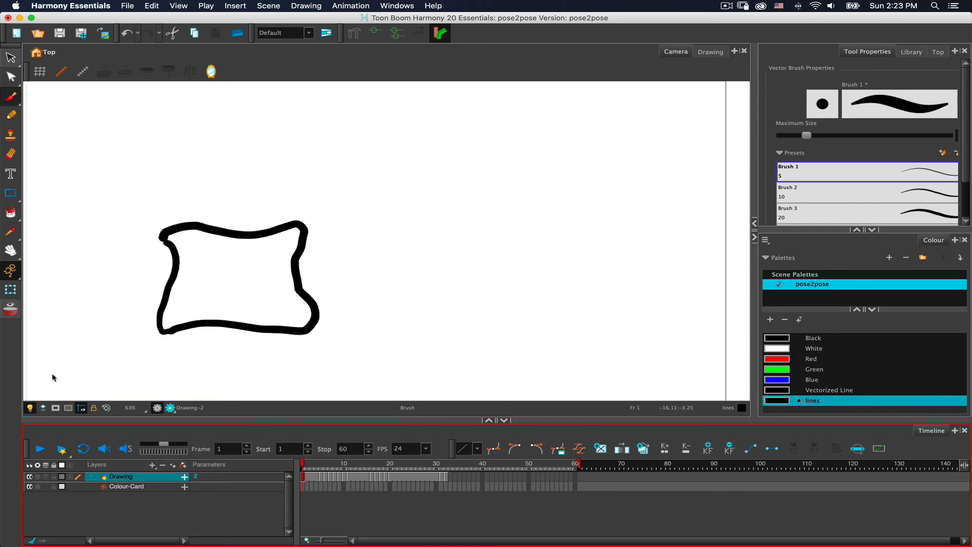
click(41, 450)
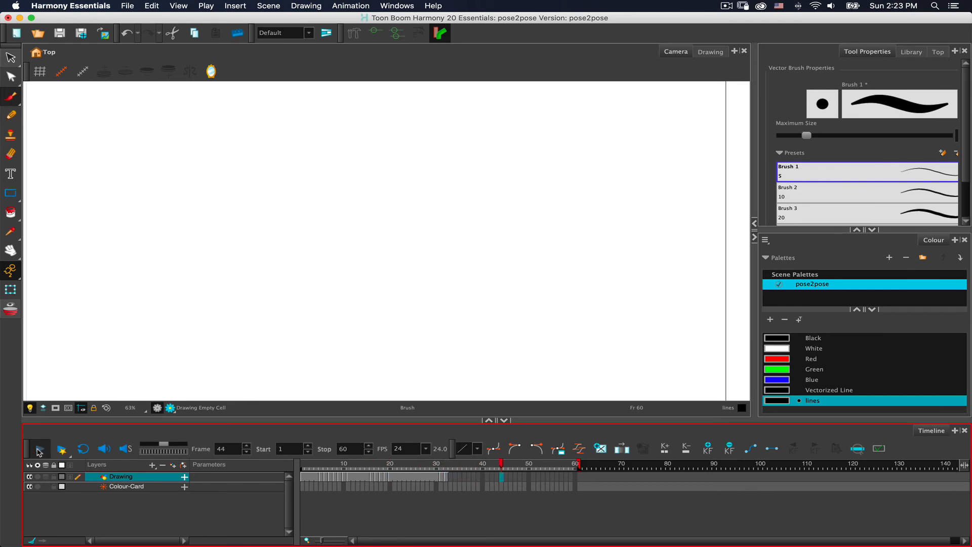
click(40, 450)
Clear the held exposures of the squashed pose from frames 23 to 30.
mouse_move(360, 469)
mouse_down()
mouse_move(451, 463)
mouse_move(387, 465)
mouse_move(405, 466)
mouse_up()
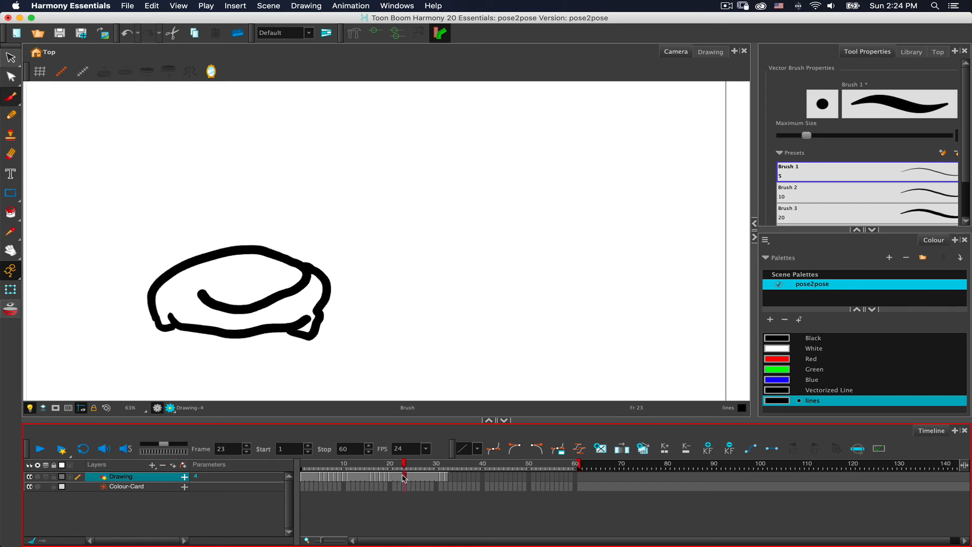
shift+click(437, 480)
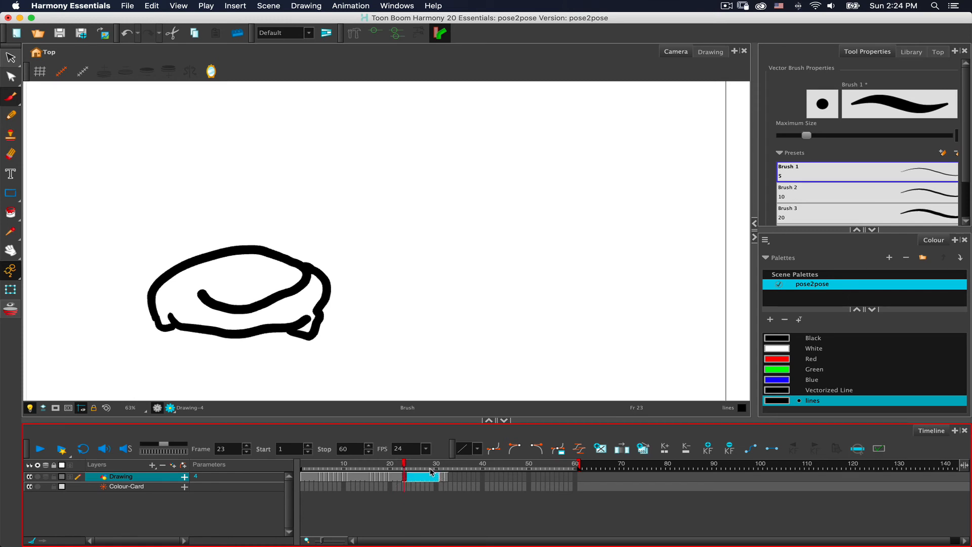
key(Delete)
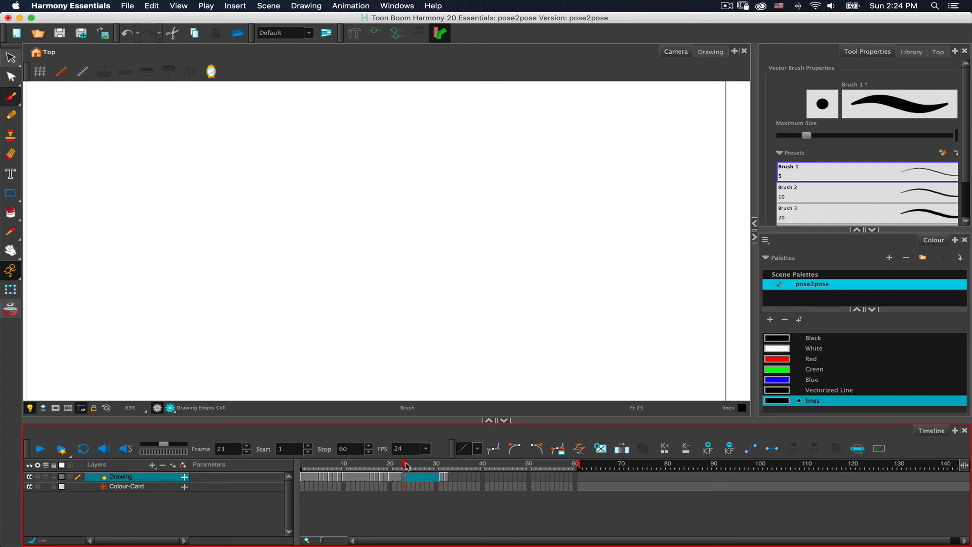
click(403, 465)
mouse_move(404, 465)
mouse_down()
mouse_move(391, 465)
mouse_move(404, 466)
mouse_up()
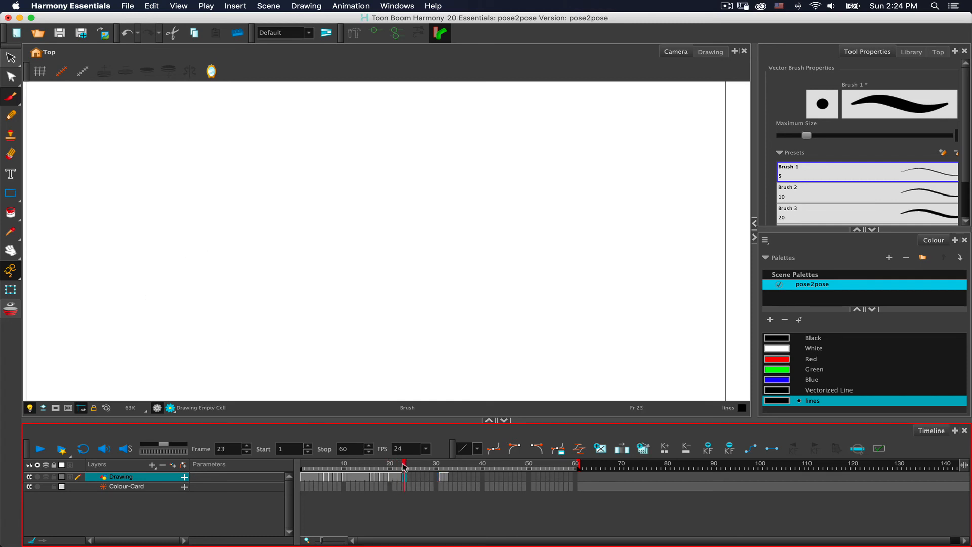
Turn onion skin back on and draw an in-between at frame 23, leaning the squashed shape toward the right with its curved fold line.
click(12, 310)
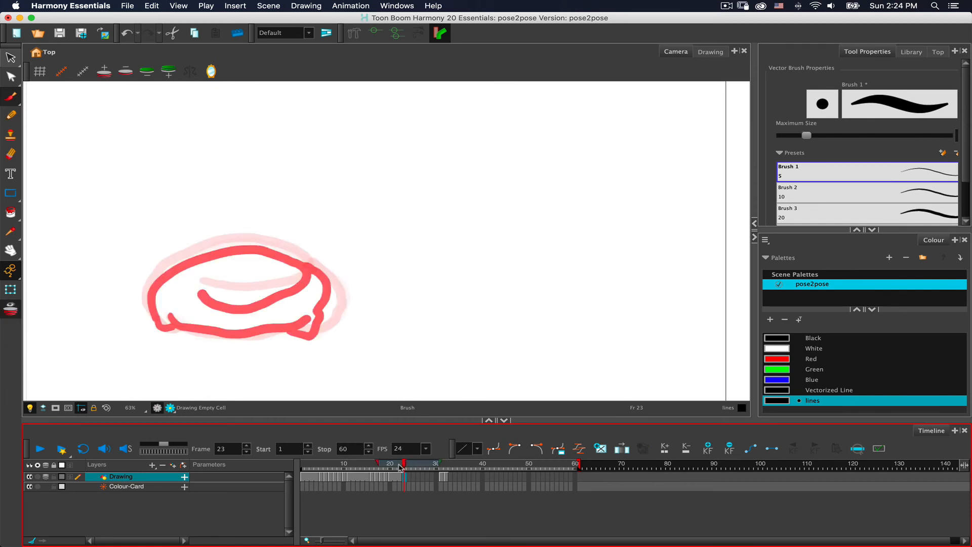
click(438, 465)
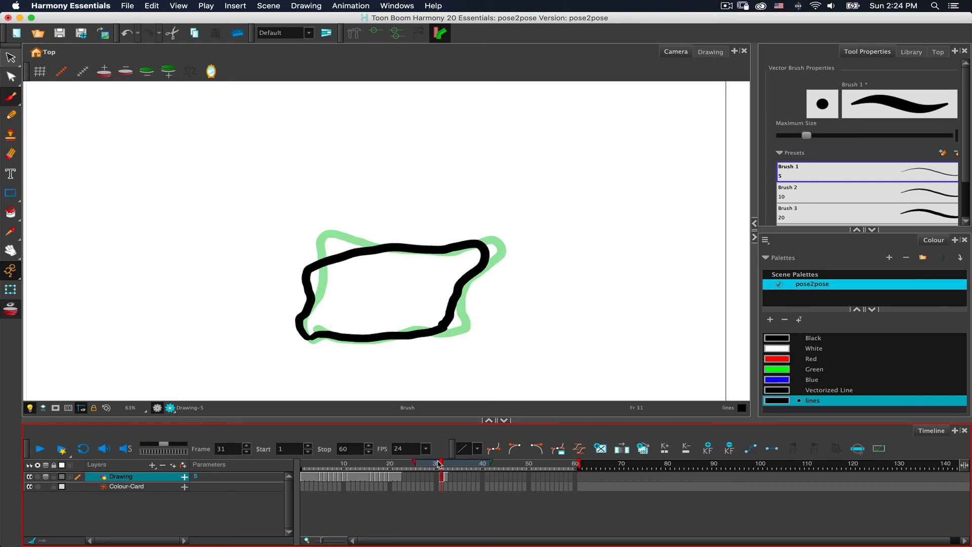
drag(440, 465, 405, 465)
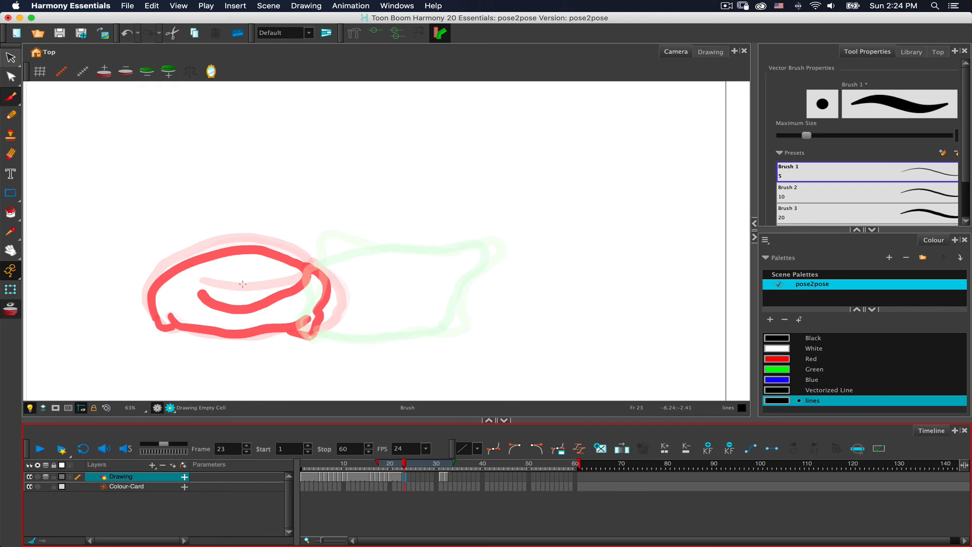
scroll(246, 287, up, 15)
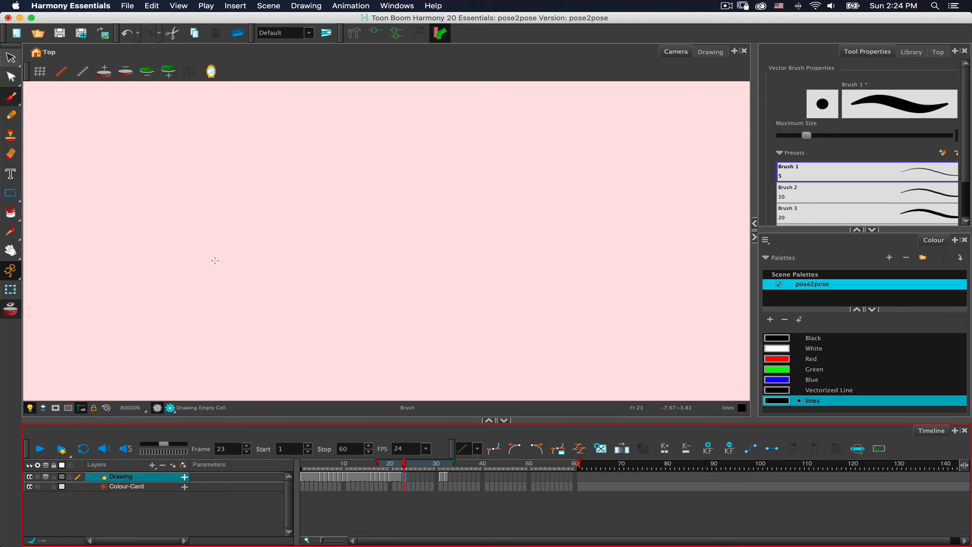
scroll(215, 260, down, 20)
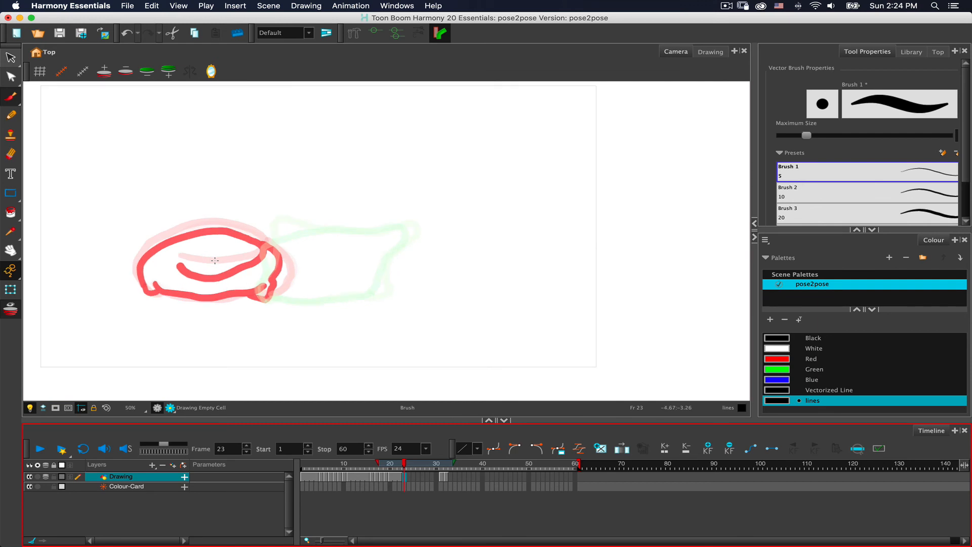
scroll(215, 261, up, 2)
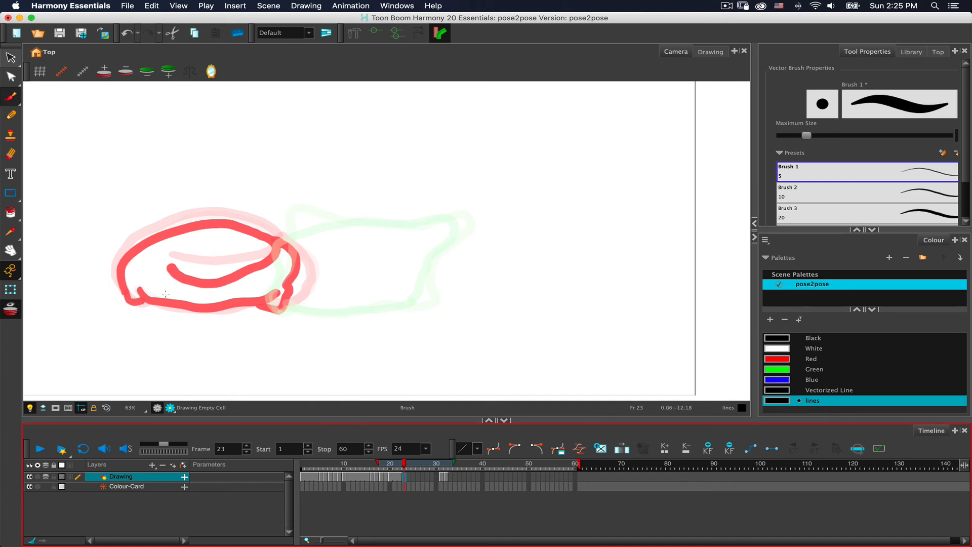
mouse_move(133, 303)
mouse_down()
mouse_move(135, 283)
mouse_move(155, 269)
mouse_move(256, 228)
mouse_up()
mouse_move(220, 282)
mouse_down()
mouse_move(254, 281)
mouse_move(311, 245)
mouse_move(298, 229)
mouse_move(249, 229)
mouse_up()
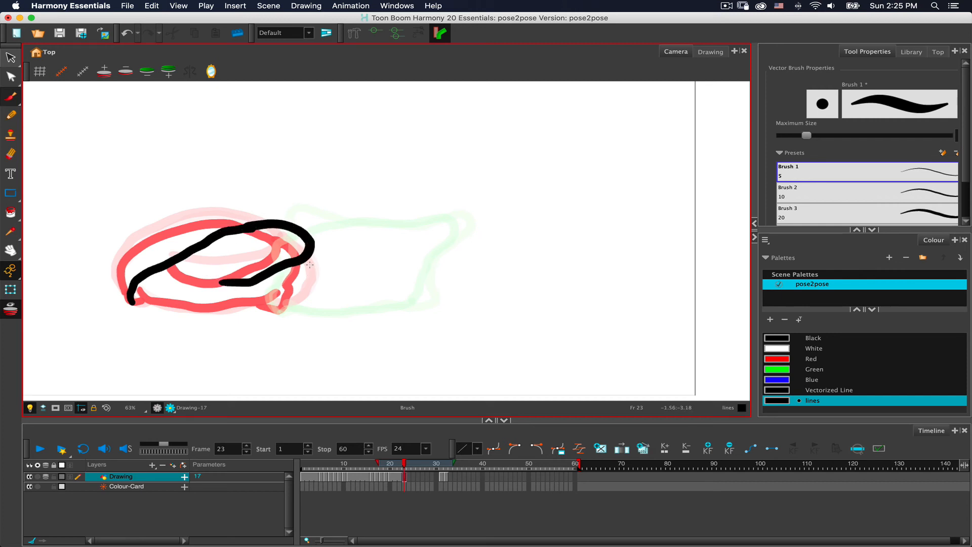
mouse_move(308, 258)
mouse_down()
mouse_move(318, 287)
mouse_move(275, 311)
mouse_move(263, 304)
mouse_move(275, 299)
mouse_move(229, 310)
mouse_move(135, 305)
mouse_up()
drag(254, 285, 271, 274)
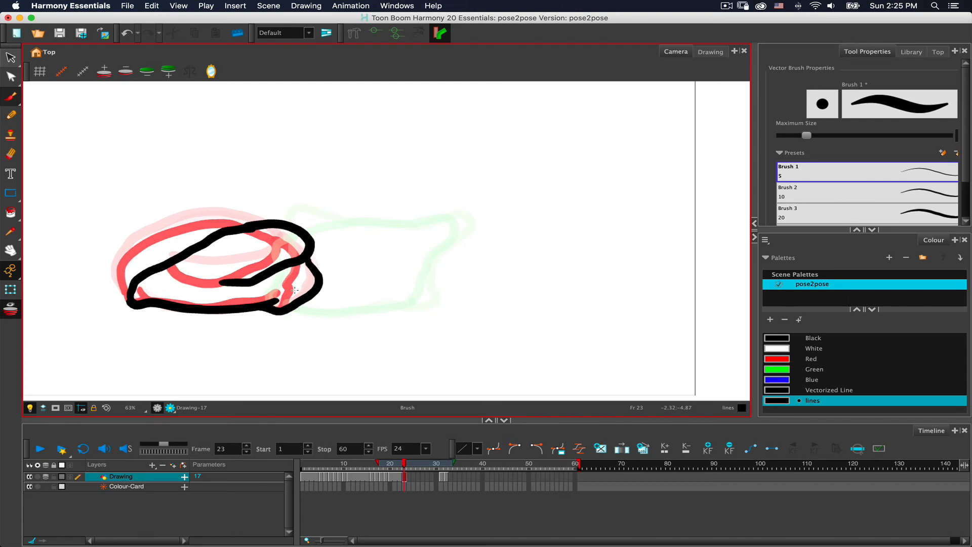
Draw an in-between at frame 27, with the shape opened into a tilted diamond balancing on its bottom corner.
key(period)
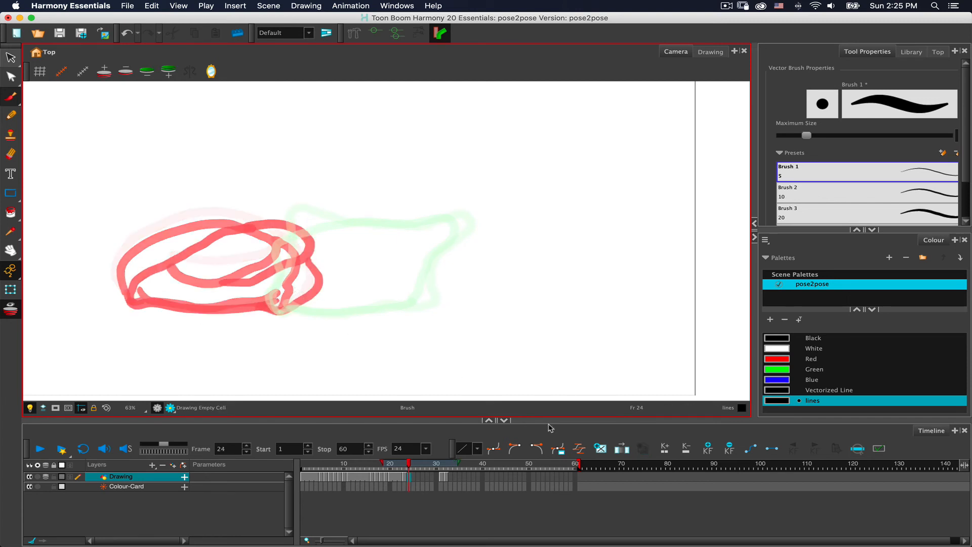
drag(411, 467, 429, 464)
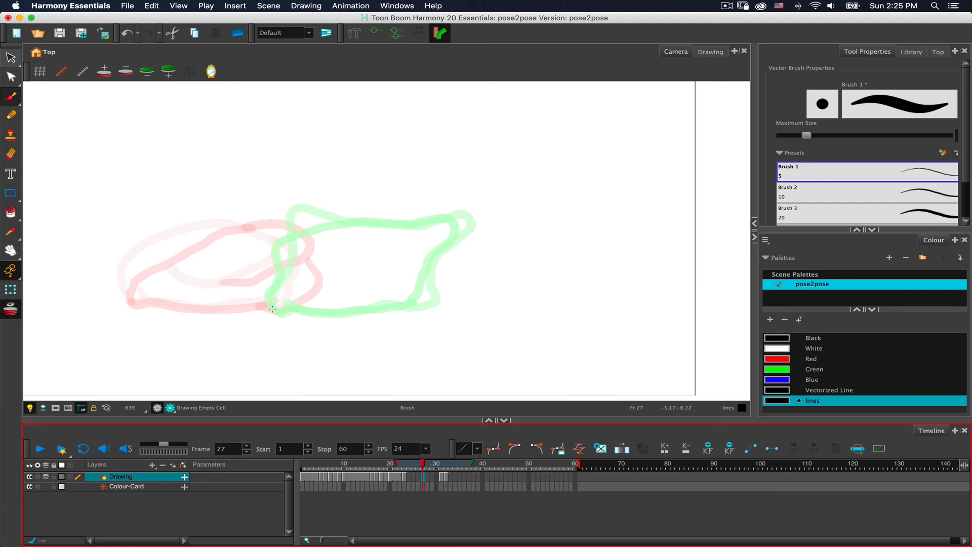
mouse_move(281, 312)
mouse_down()
mouse_move(355, 285)
mouse_move(379, 251)
mouse_move(274, 184)
mouse_move(241, 179)
mouse_move(152, 218)
mouse_move(161, 236)
mouse_move(212, 263)
mouse_move(259, 316)
mouse_move(276, 314)
mouse_up()
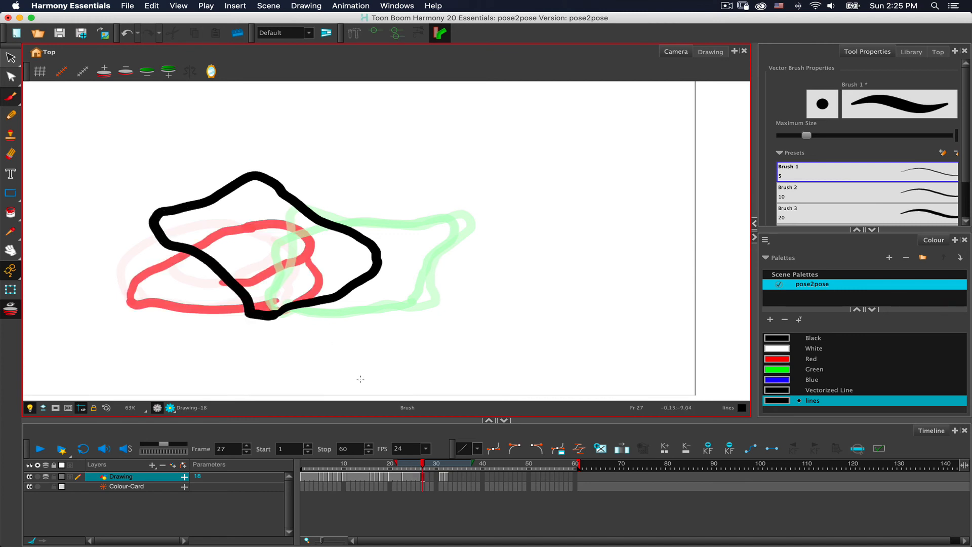
Flip between the drawings at frames 23 and 27 to compare them, ending on the empty frame 29.
click(418, 462)
click(411, 462)
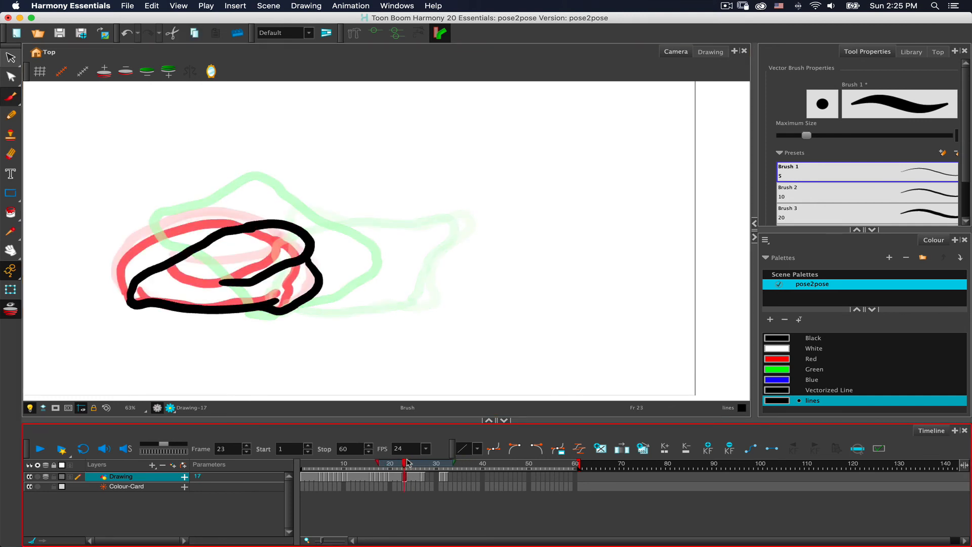
click(419, 462)
click(425, 462)
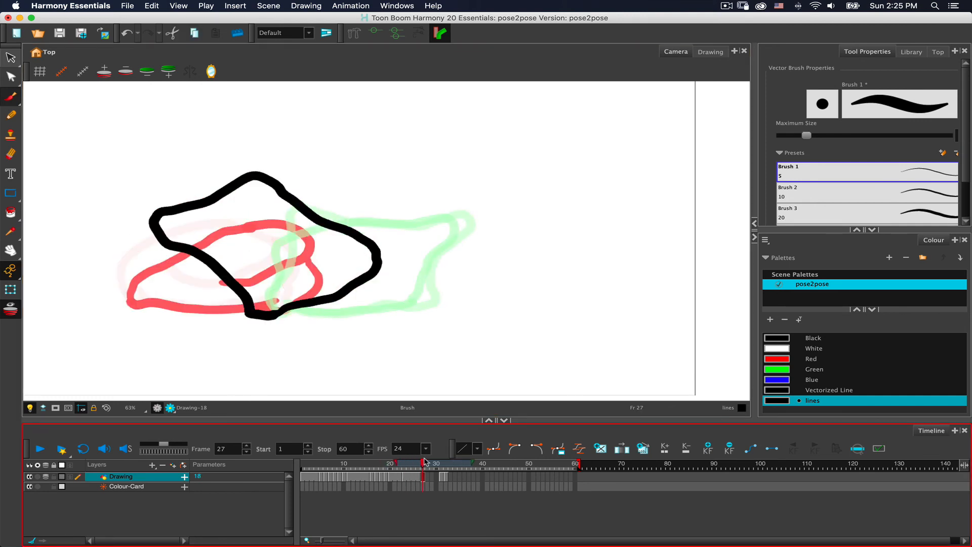
mouse_move(424, 461)
mouse_down()
mouse_move(442, 463)
mouse_move(433, 464)
mouse_up()
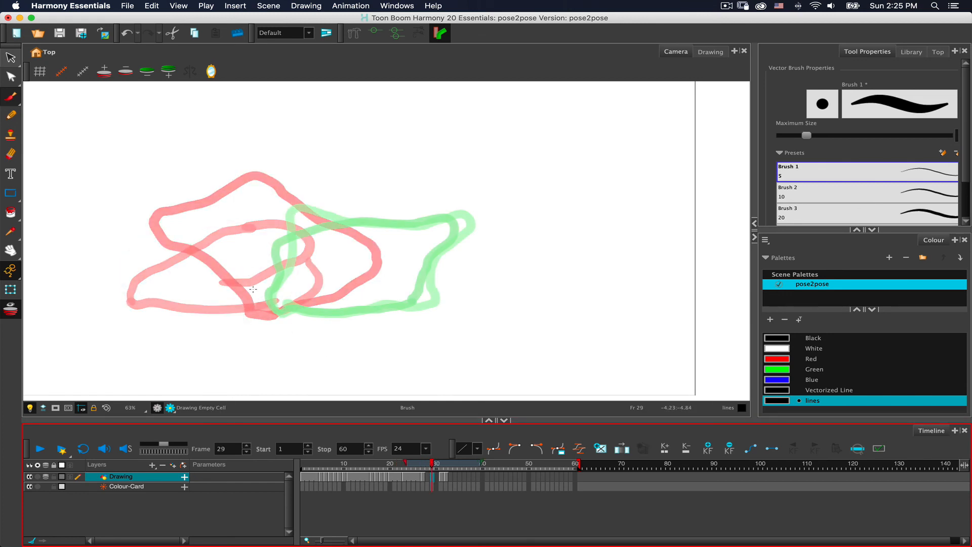
click(251, 311)
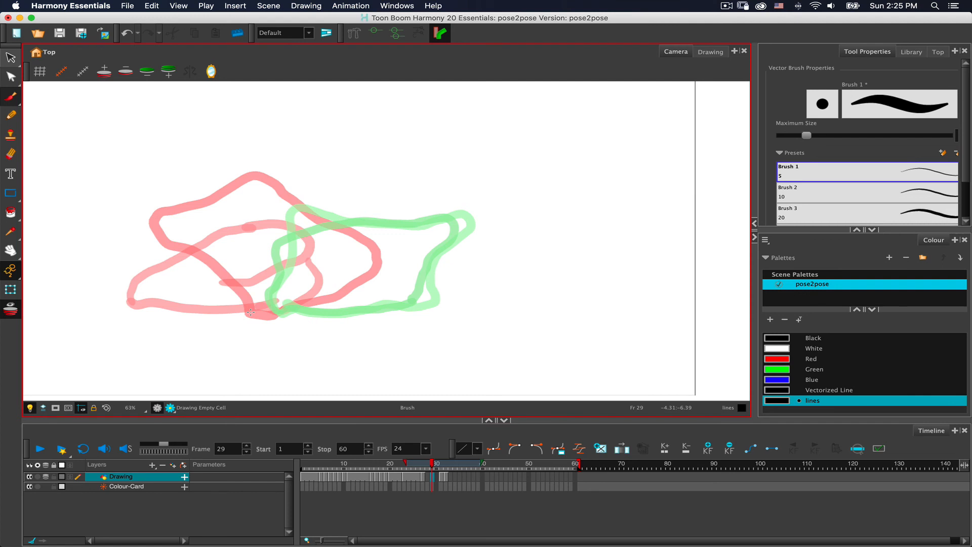
drag(251, 312, 253, 312)
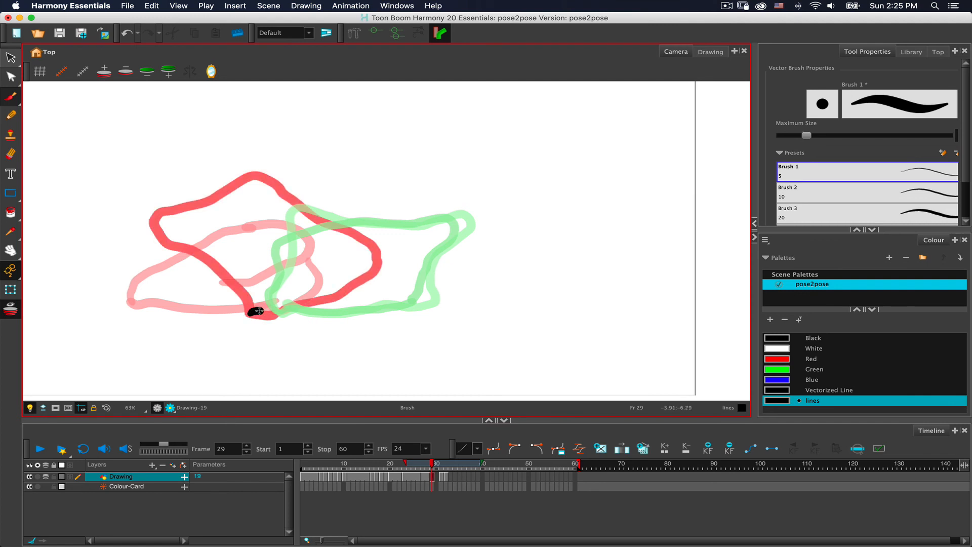
key(alt+s)
key(super+z)
key(super+z)
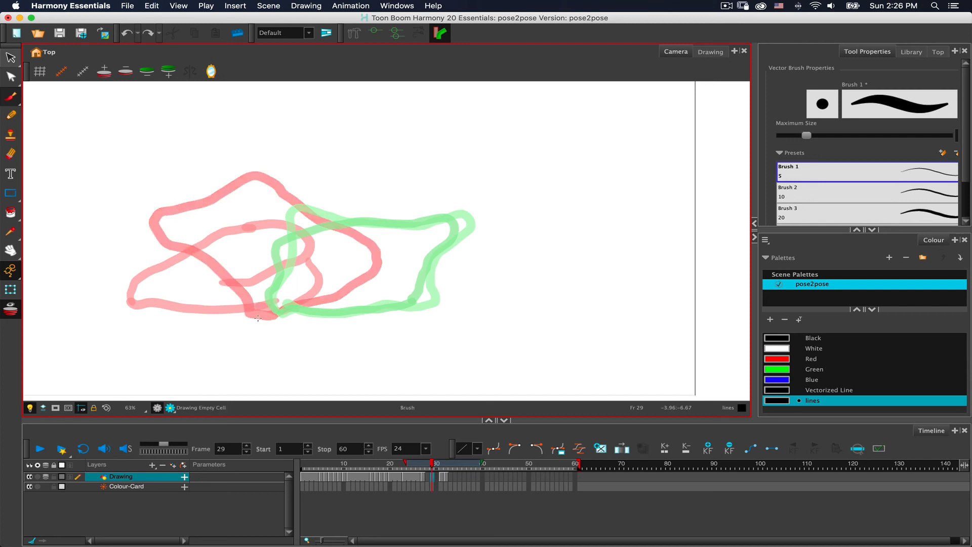
Draw an upright, squarish in-between at frame 29, and replace the held drawing at frame 28 with a half-tilted shape sharing the same bottom corner.
mouse_move(258, 314)
mouse_down()
mouse_move(382, 288)
mouse_move(397, 257)
mouse_move(385, 176)
mouse_move(372, 161)
mouse_move(236, 162)
mouse_move(233, 185)
mouse_move(258, 232)
mouse_move(259, 313)
mouse_up()
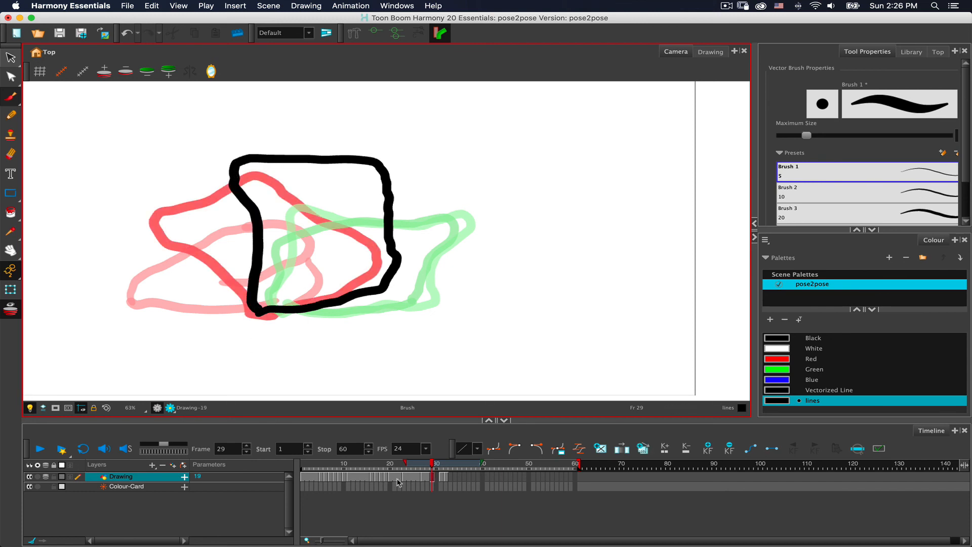
click(427, 463)
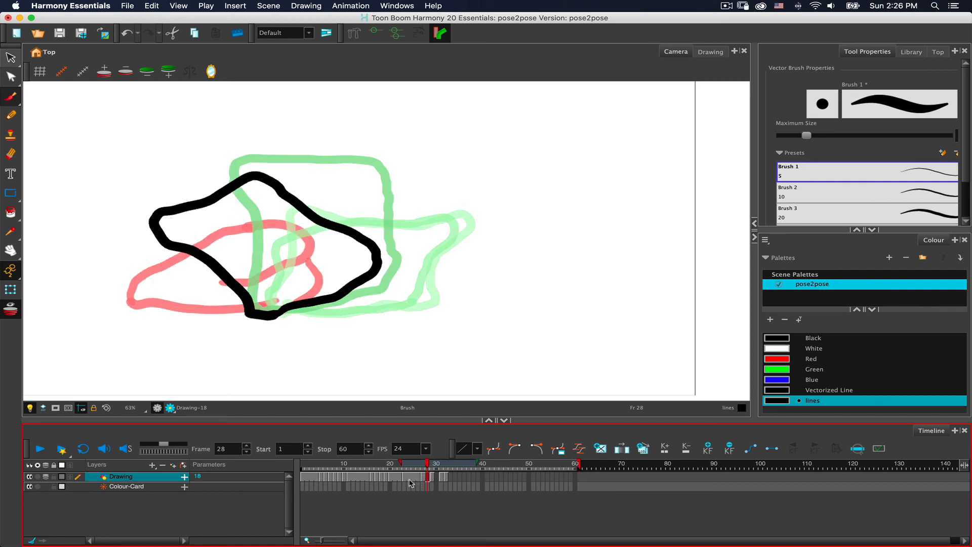
key(Delete)
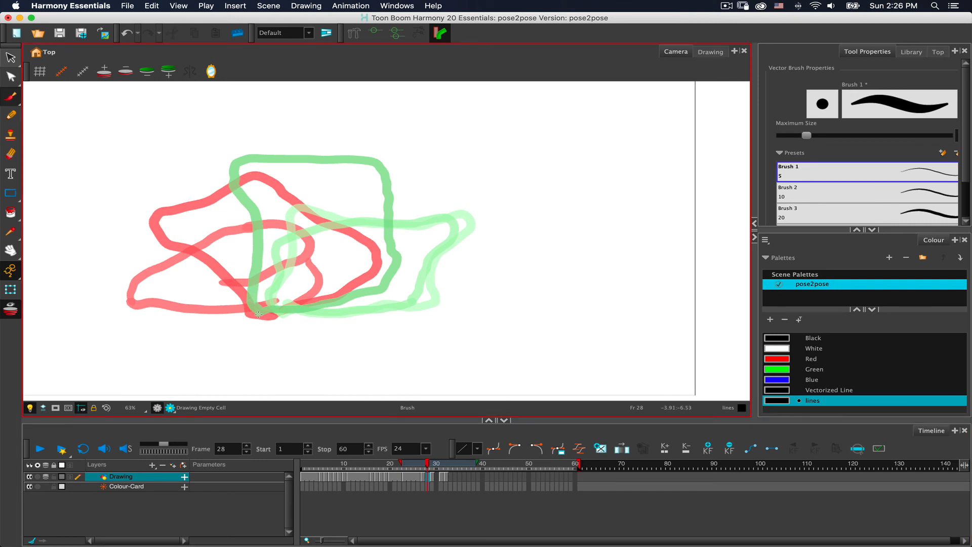
mouse_move(258, 314)
mouse_down()
mouse_move(204, 216)
mouse_move(275, 178)
mouse_up()
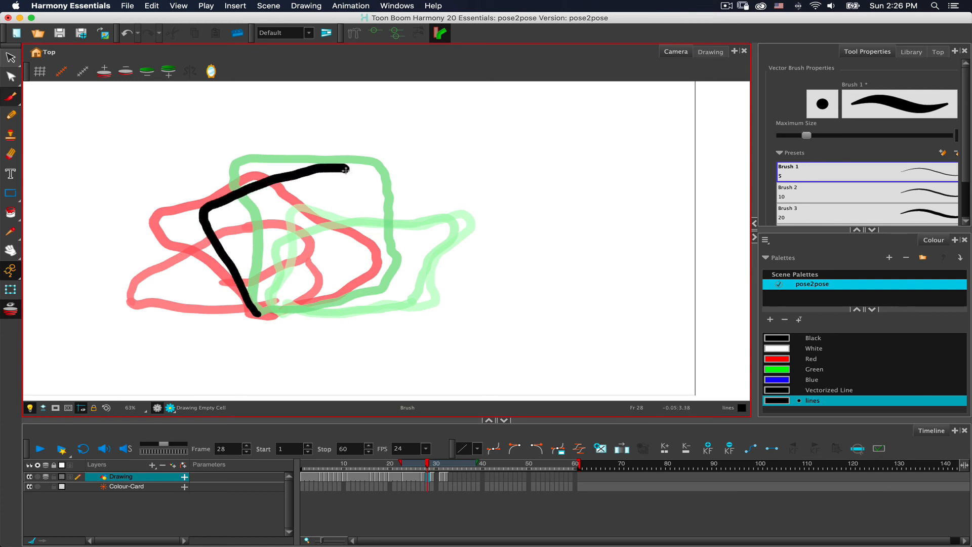
drag(346, 171, 359, 208)
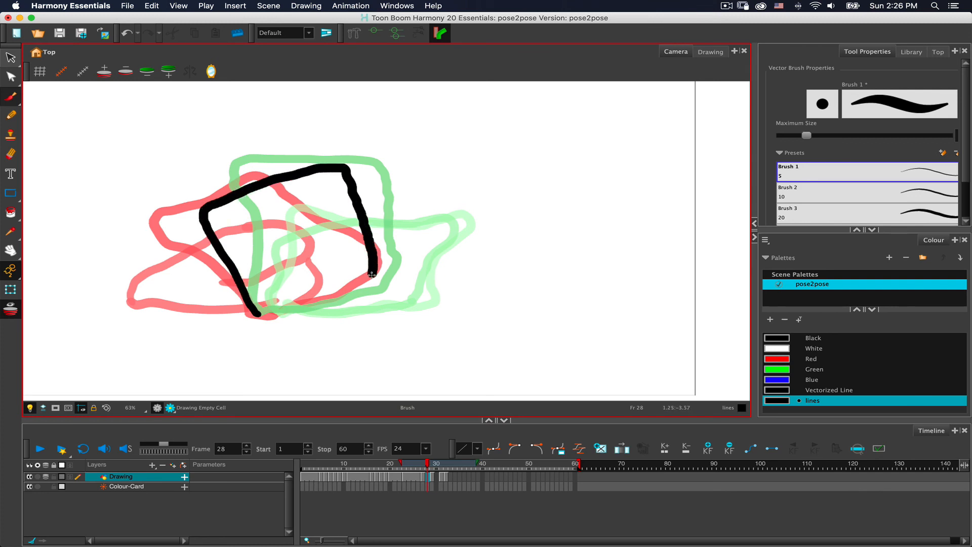
mouse_move(371, 275)
mouse_down()
mouse_move(291, 309)
mouse_move(256, 311)
mouse_up()
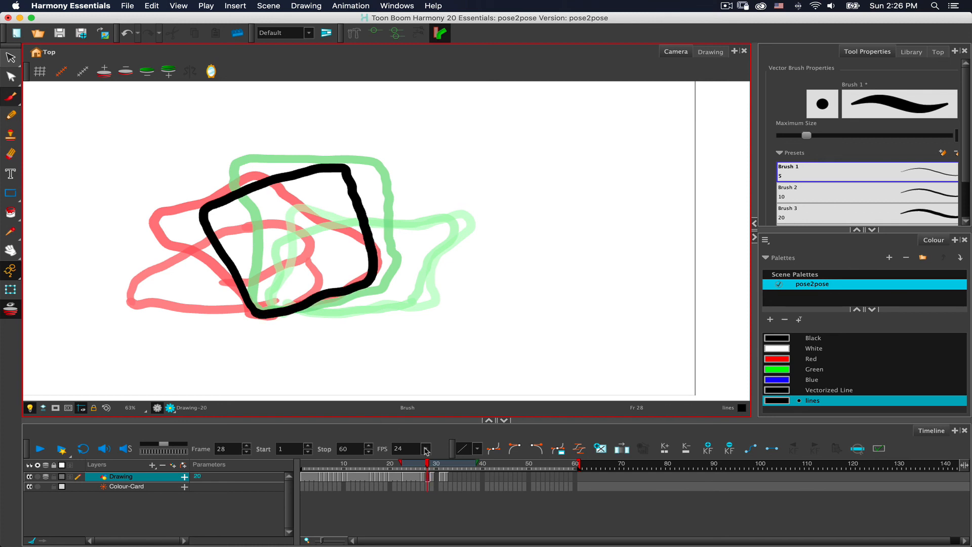
Draw an in-between at frame 30, slanting the shape forward and flattening it toward the landed pose at frame 31.
mouse_move(428, 463)
mouse_down()
mouse_move(413, 464)
mouse_move(439, 465)
mouse_up()
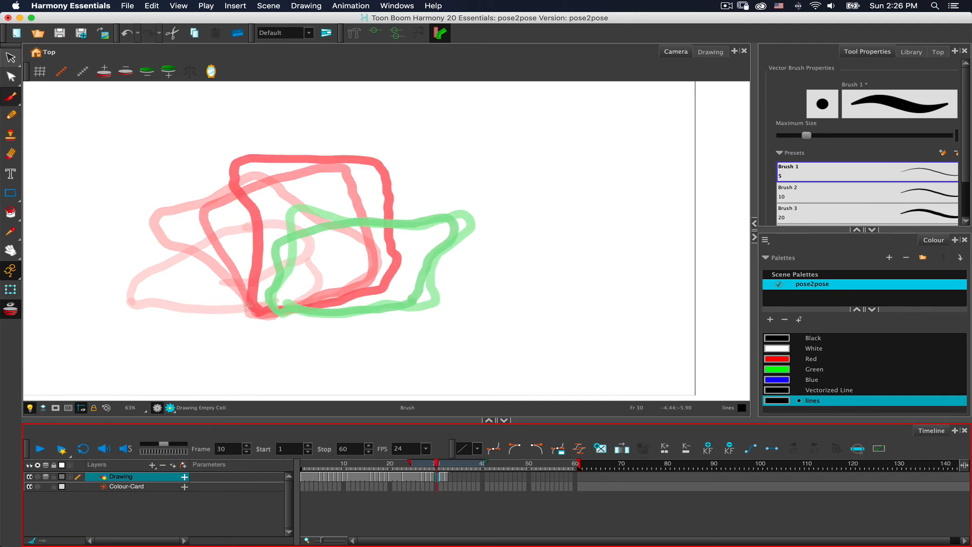
drag(248, 306, 265, 285)
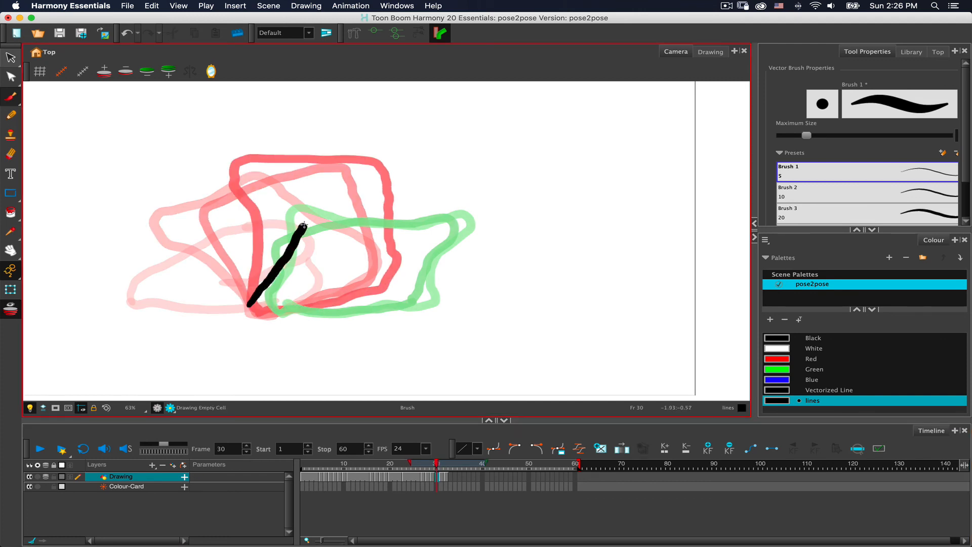
mouse_move(304, 227)
mouse_down()
mouse_move(335, 207)
mouse_move(463, 202)
mouse_move(458, 263)
mouse_up()
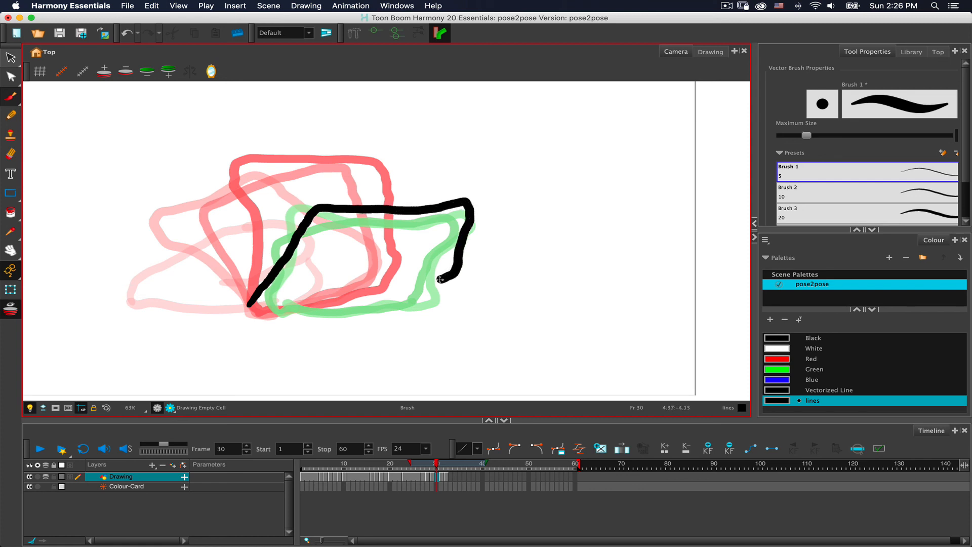
mouse_move(415, 291)
mouse_down()
mouse_move(313, 313)
mouse_move(247, 306)
mouse_up()
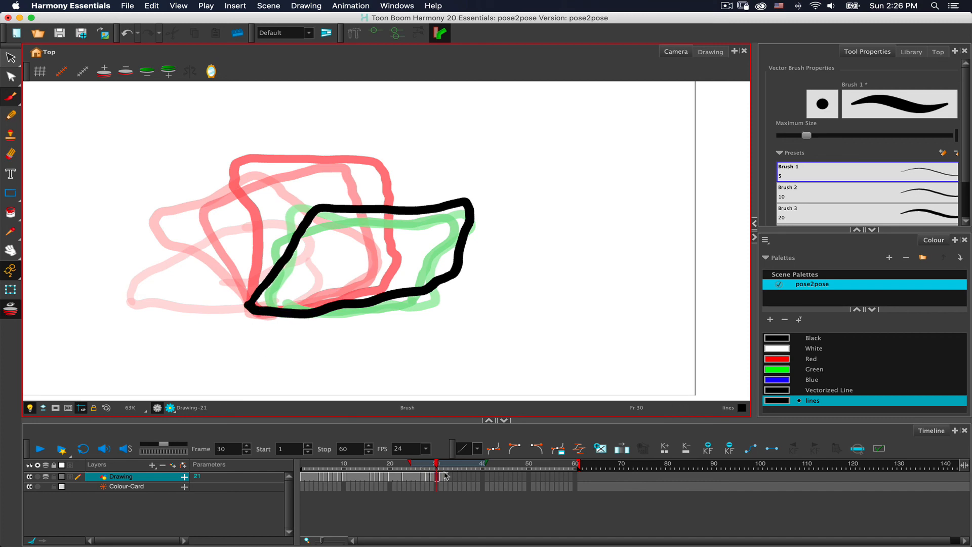
Scrub back through the drawings to frame 1 and turn off the onion skin.
mouse_move(437, 466)
mouse_down()
mouse_move(390, 467)
mouse_move(434, 467)
mouse_move(434, 476)
mouse_move(359, 476)
mouse_move(446, 477)
mouse_move(283, 472)
mouse_up()
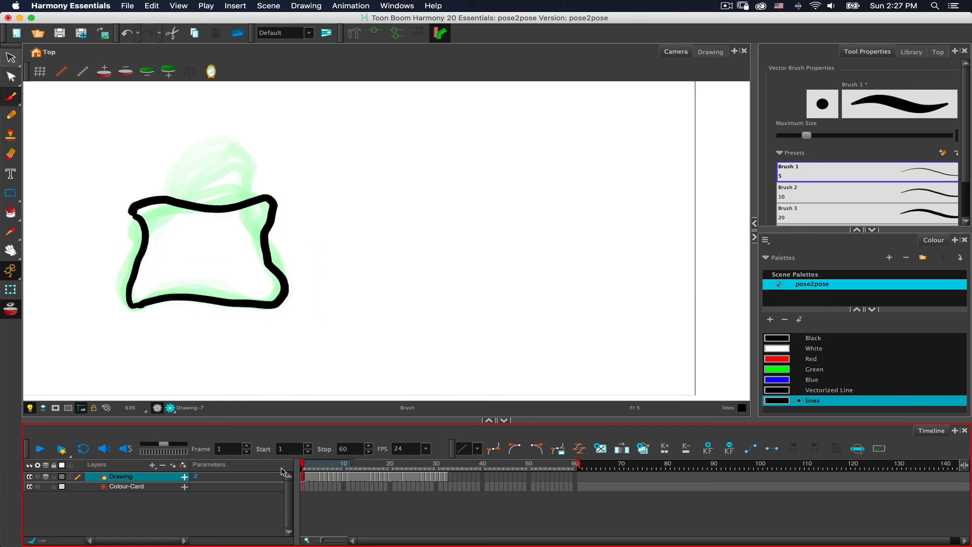
click(11, 309)
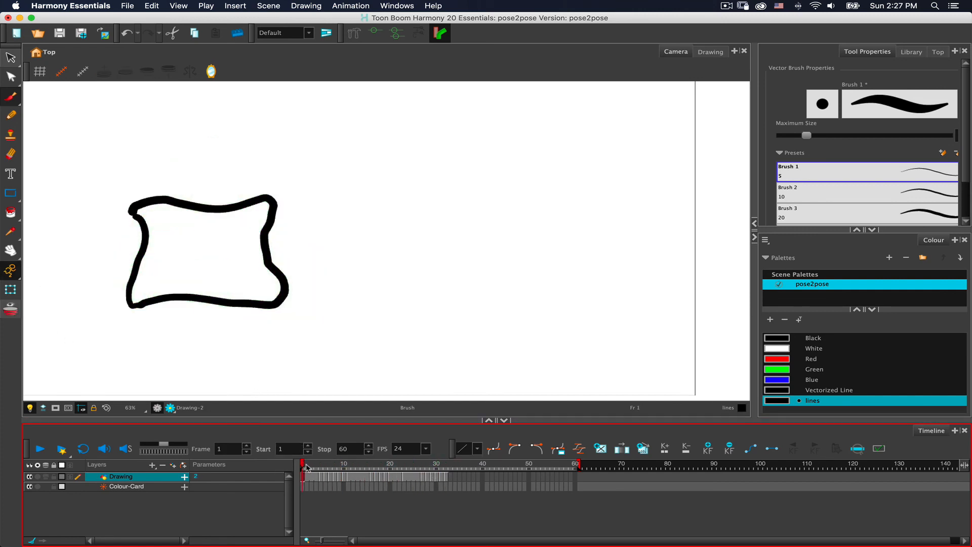
mouse_move(307, 468)
mouse_down()
mouse_move(446, 474)
mouse_move(291, 465)
mouse_move(449, 469)
mouse_move(304, 466)
mouse_up()
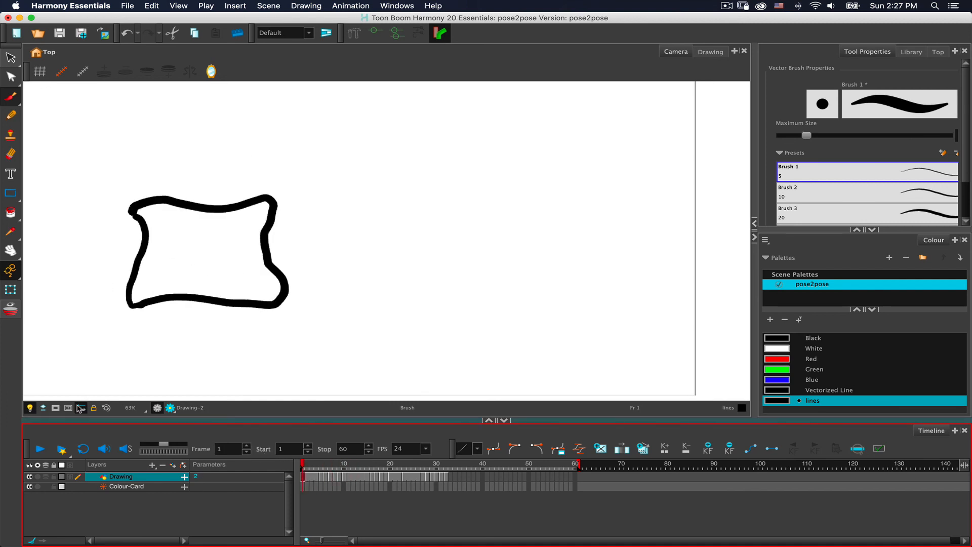
Play the animation from frame 1 to review its motion, stop playback, and go to the drawing at frame 27.
click(40, 450)
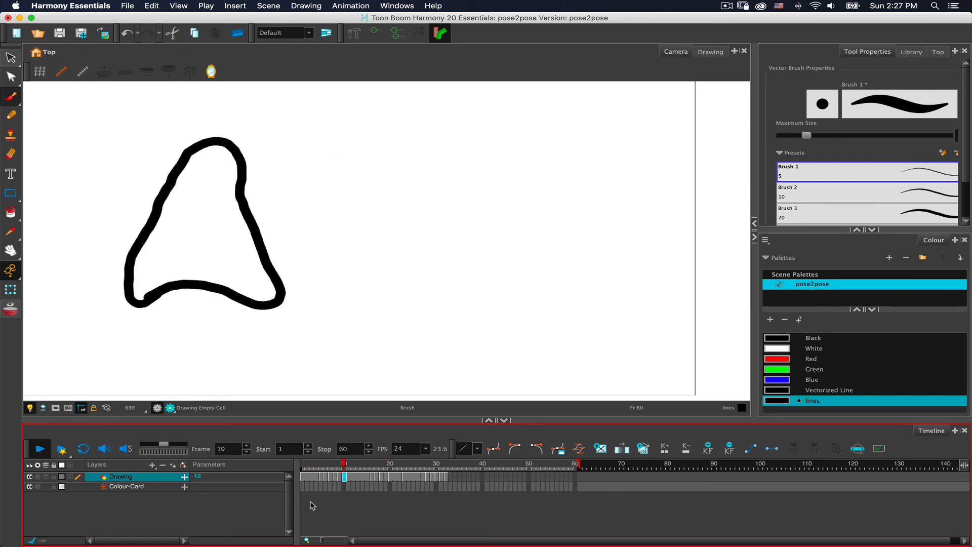
click(40, 449)
click(42, 453)
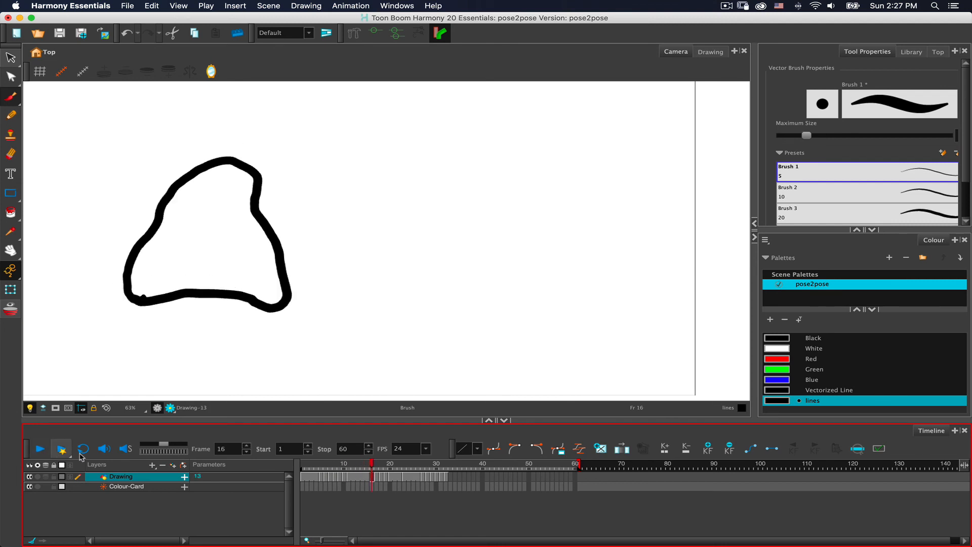
click(424, 479)
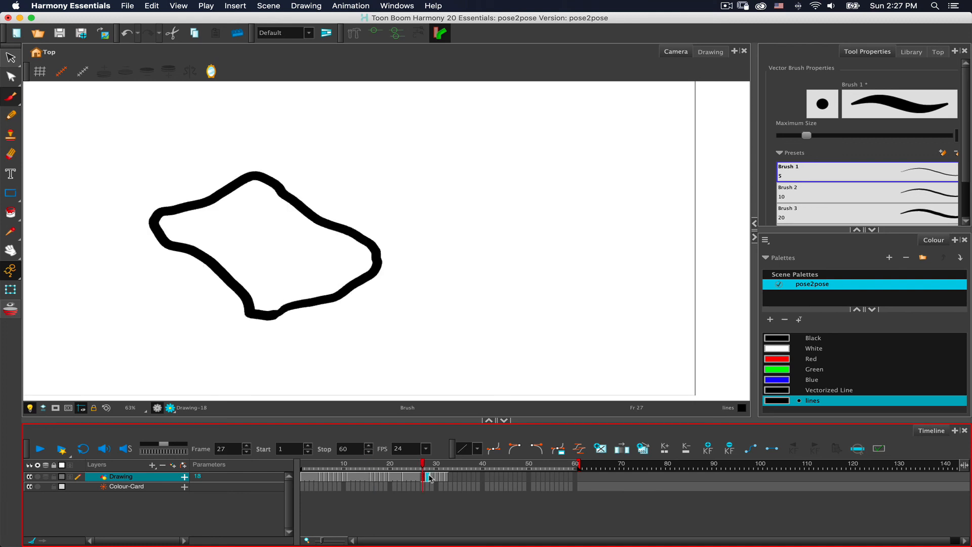